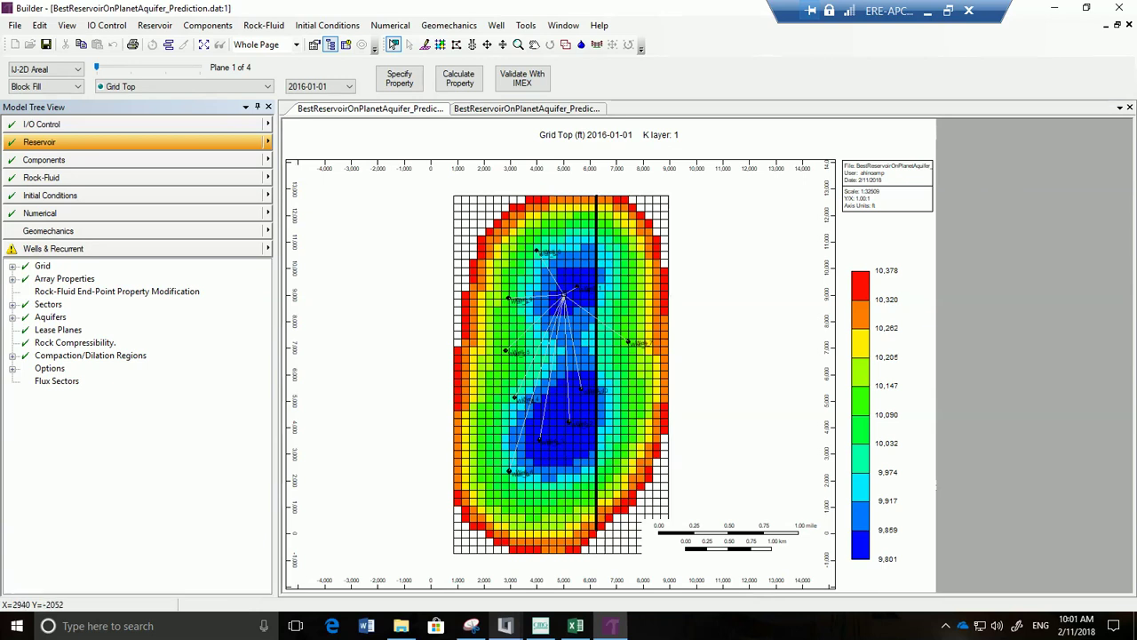
Bring up the RepeatGroup_10 Results window showing Well_4's gas, oil and water rates against field history.
mouse_move(504, 625)
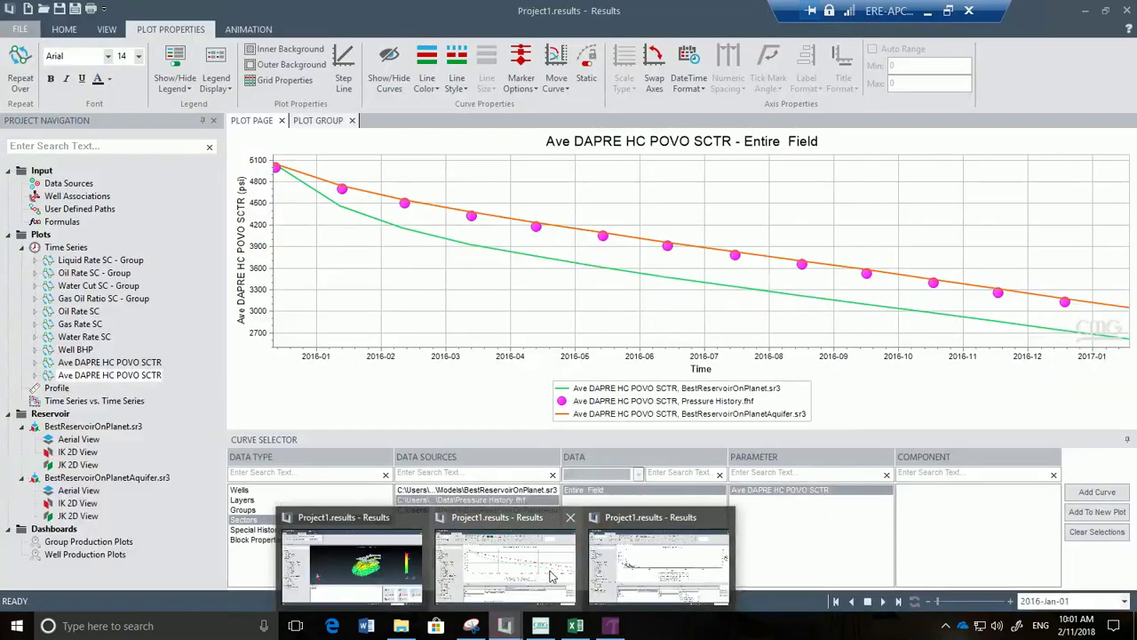
left_click(655, 590)
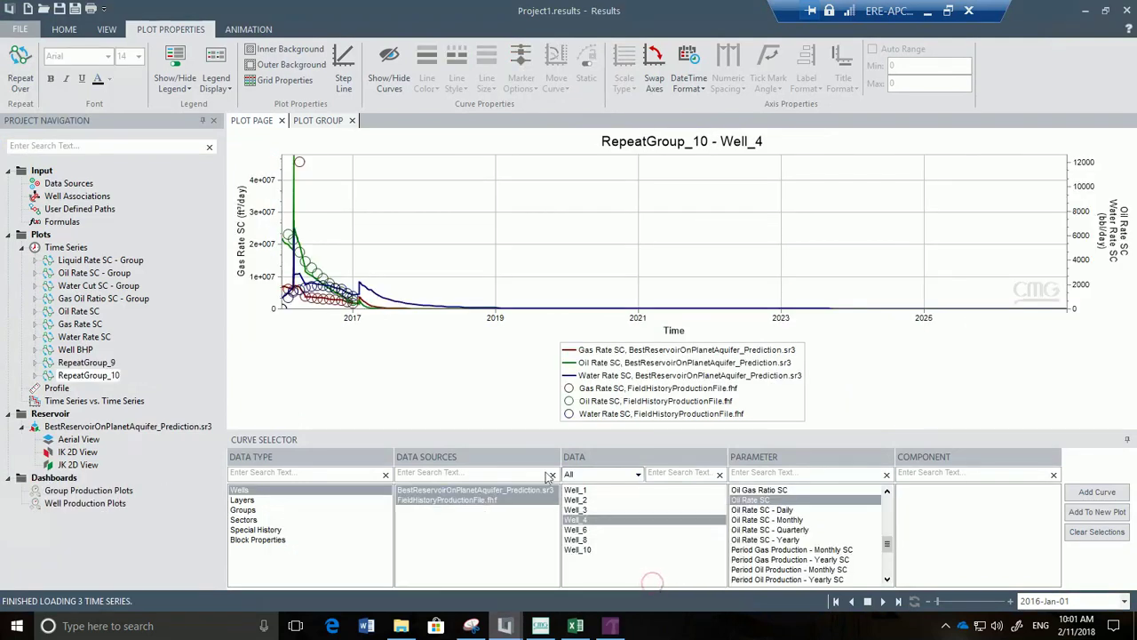
mouse_move(482, 315)
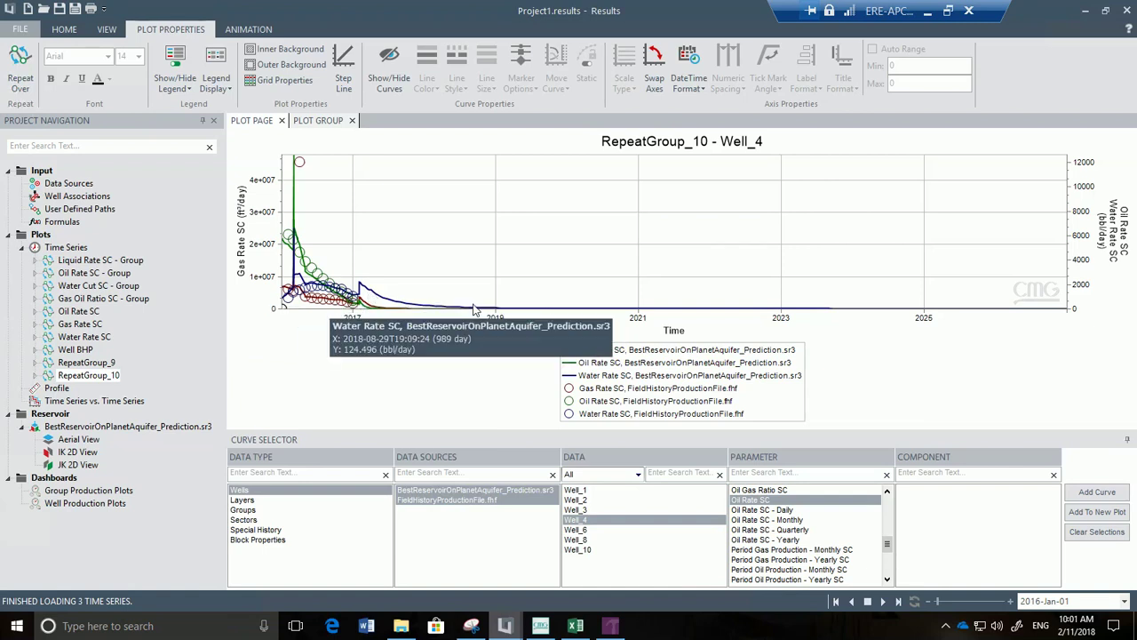
Return to Builder and expand Wells & Recurrent to list all ten wells.
left_click(612, 628)
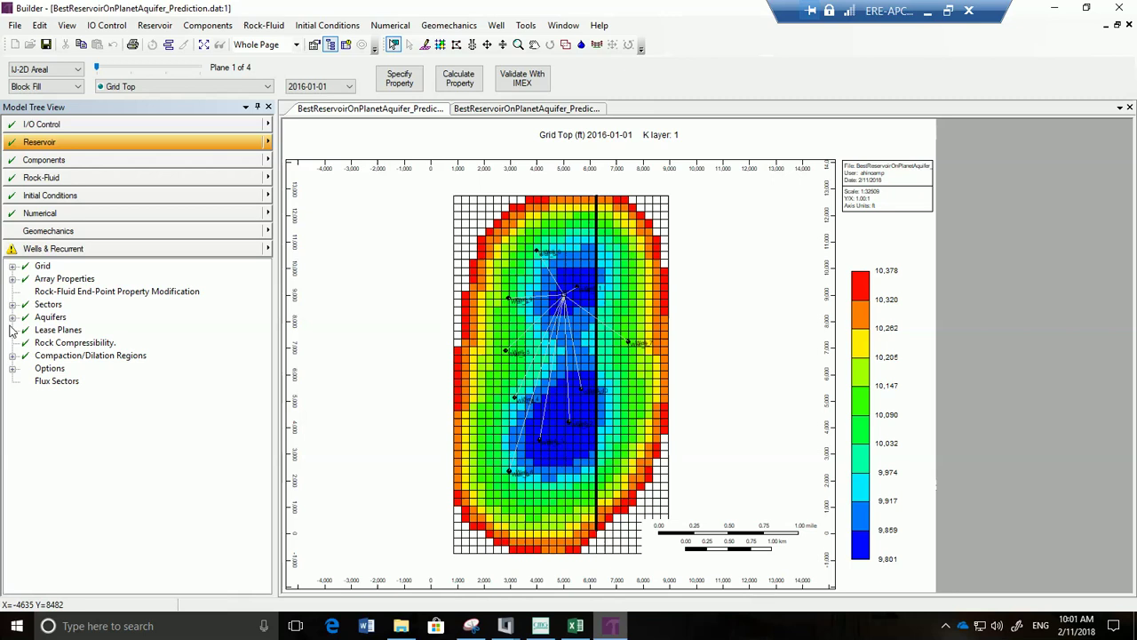
left_click(66, 249)
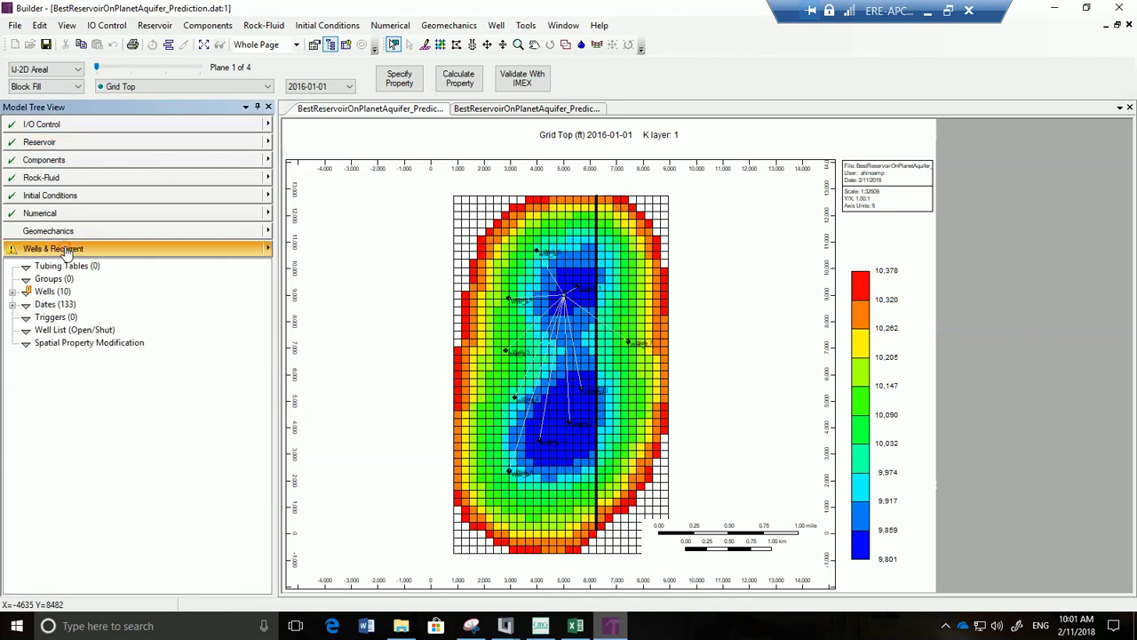
left_click(13, 292)
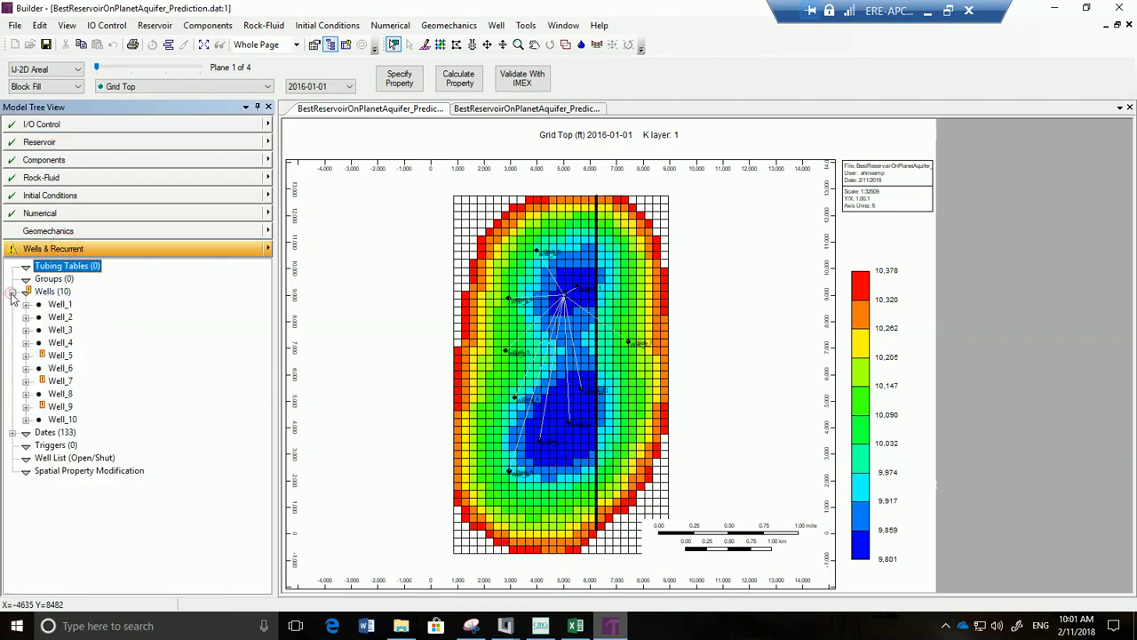
Locate Well_9 and Well_7 on the map and bring up the Wells & Recurrent command menu.
left_click(75, 406)
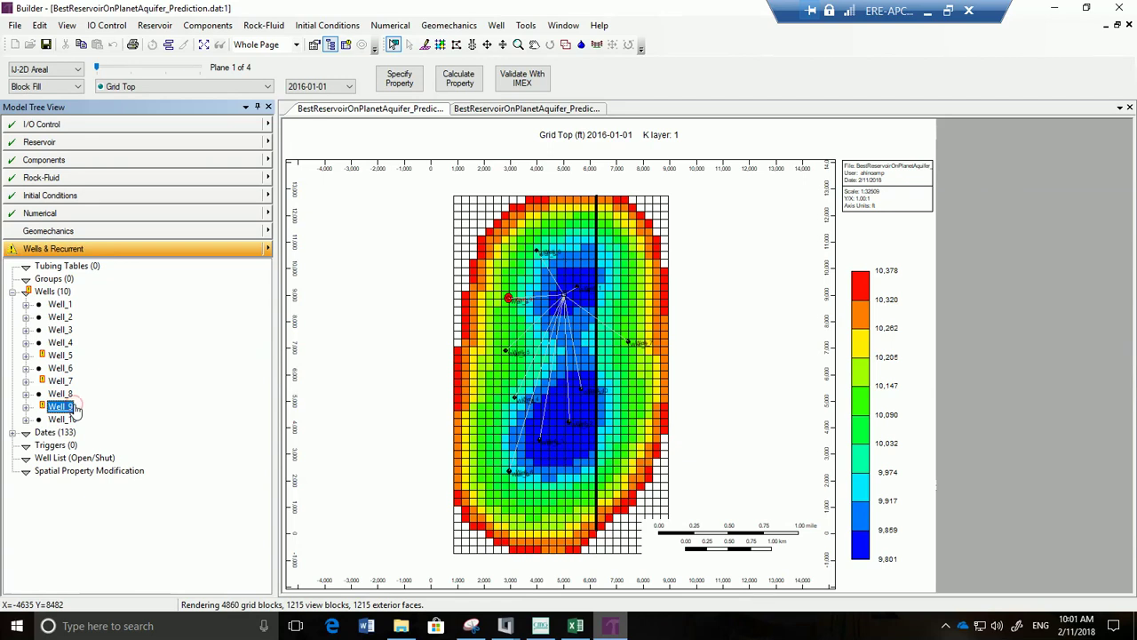
left_click(60, 385)
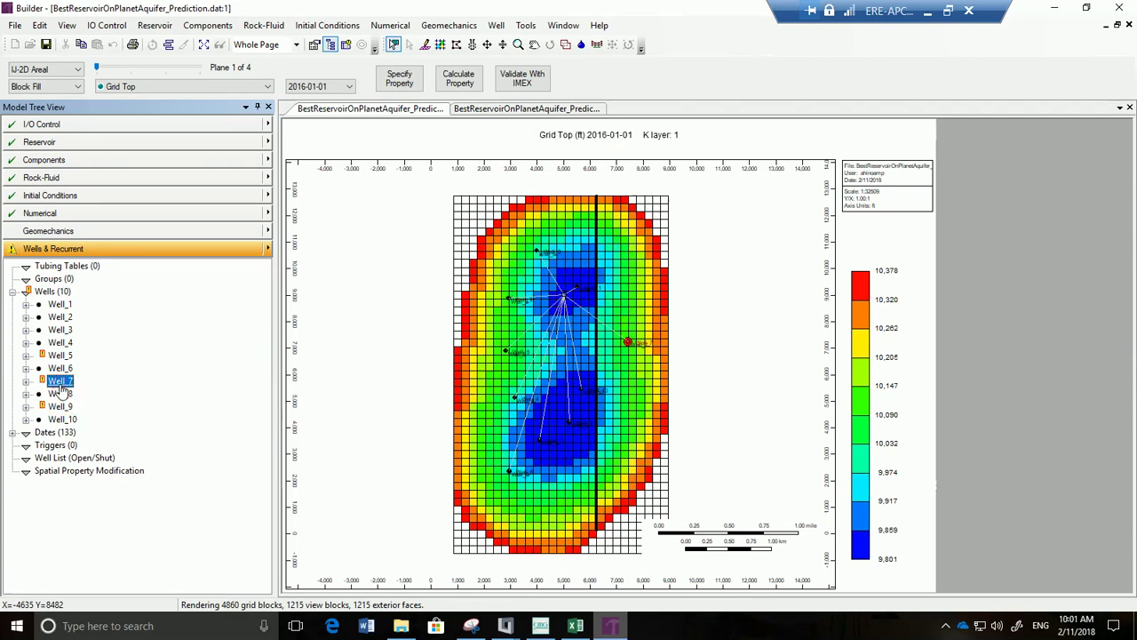
left_click(269, 249)
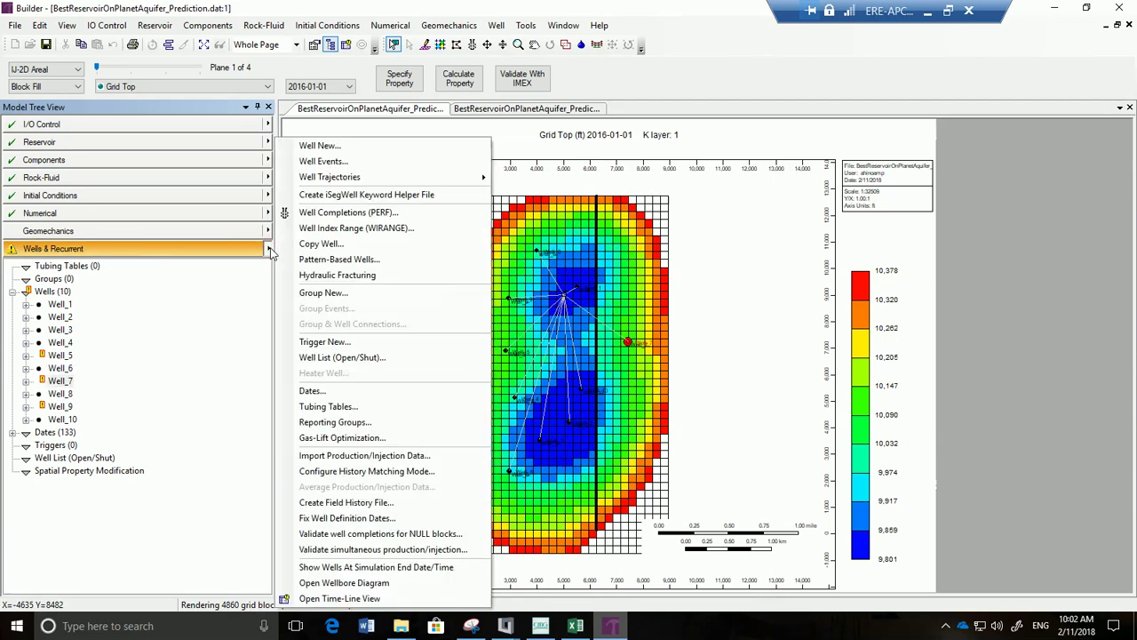
Create a new trigger on sector Entire Field firing when pore-volume weighted pressure drops below 2300.
left_click(400, 343)
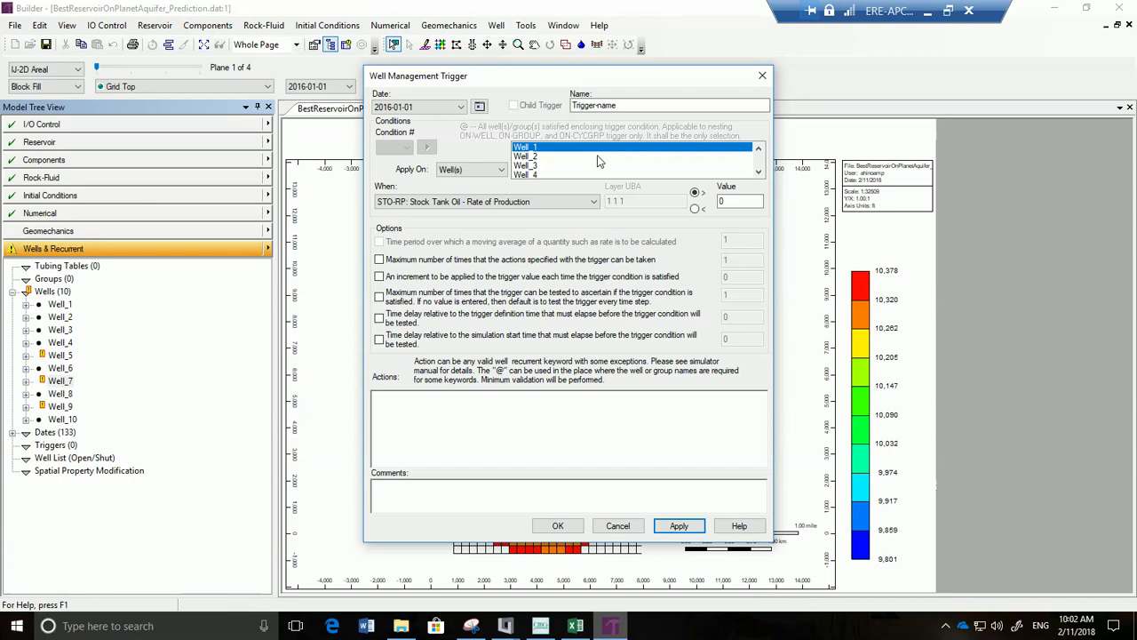
left_click(500, 172)
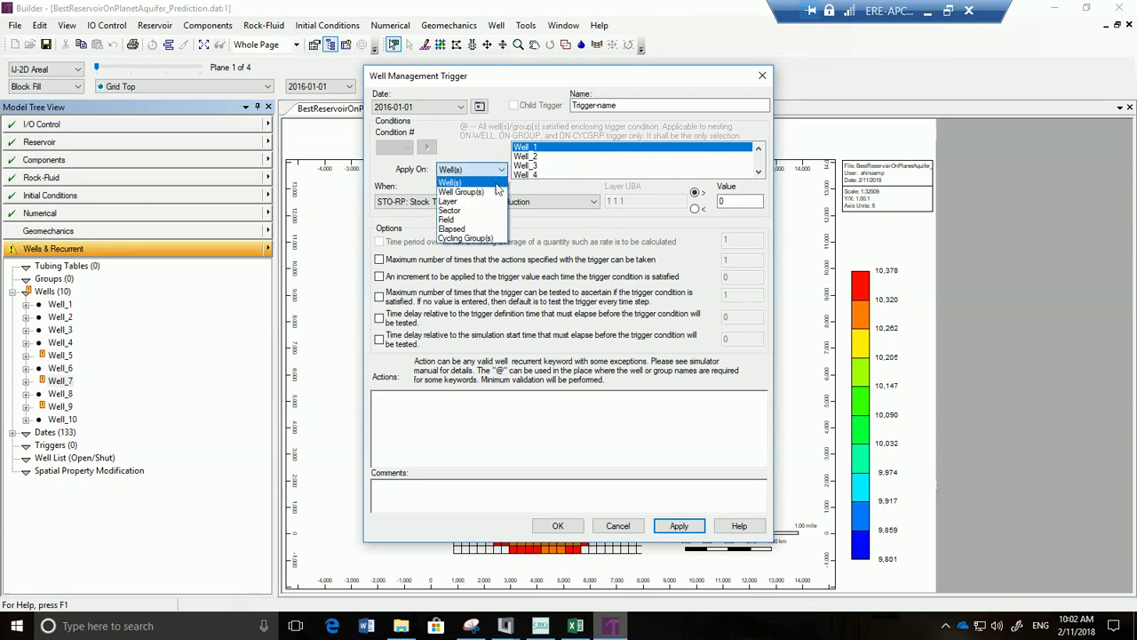
left_click(489, 210)
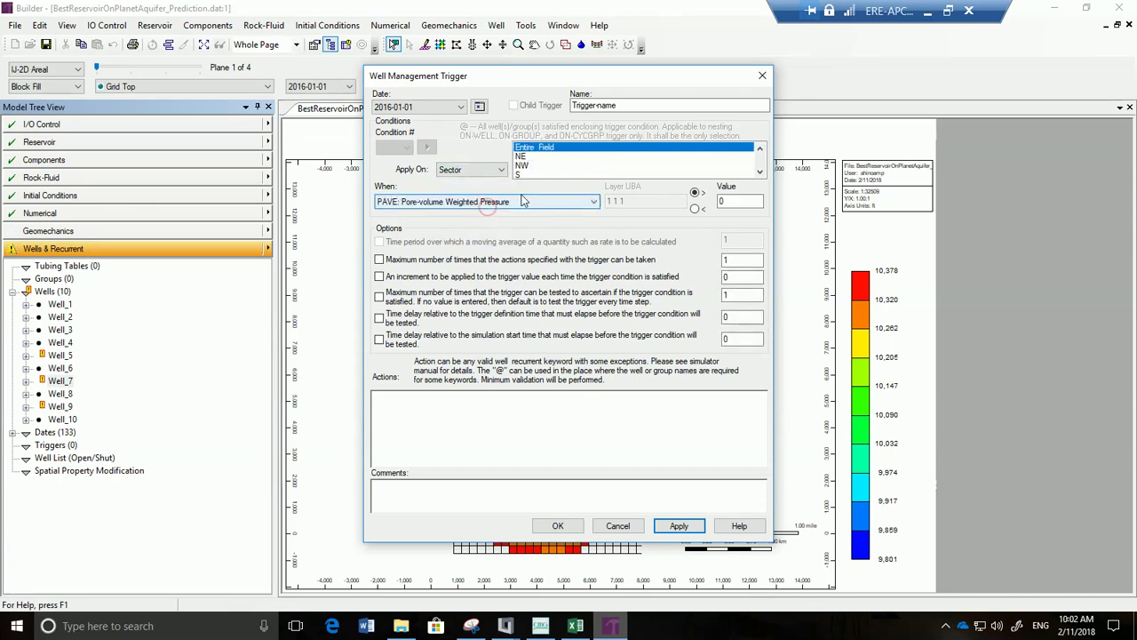
left_click(694, 209)
double_click(741, 201)
key("BackSpace")
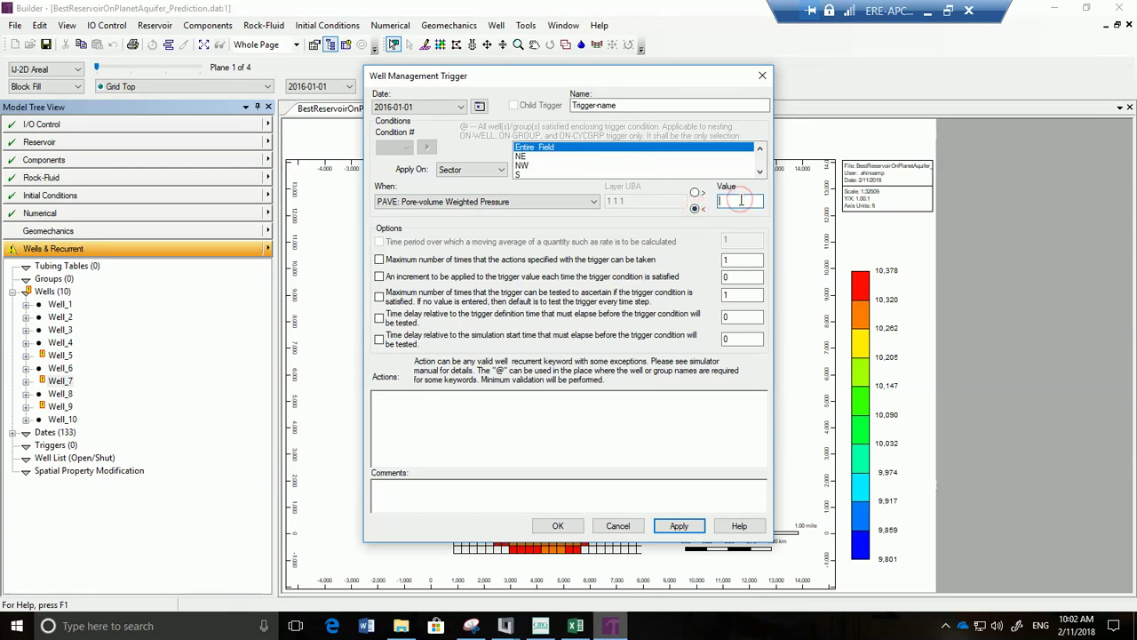
type("2300")
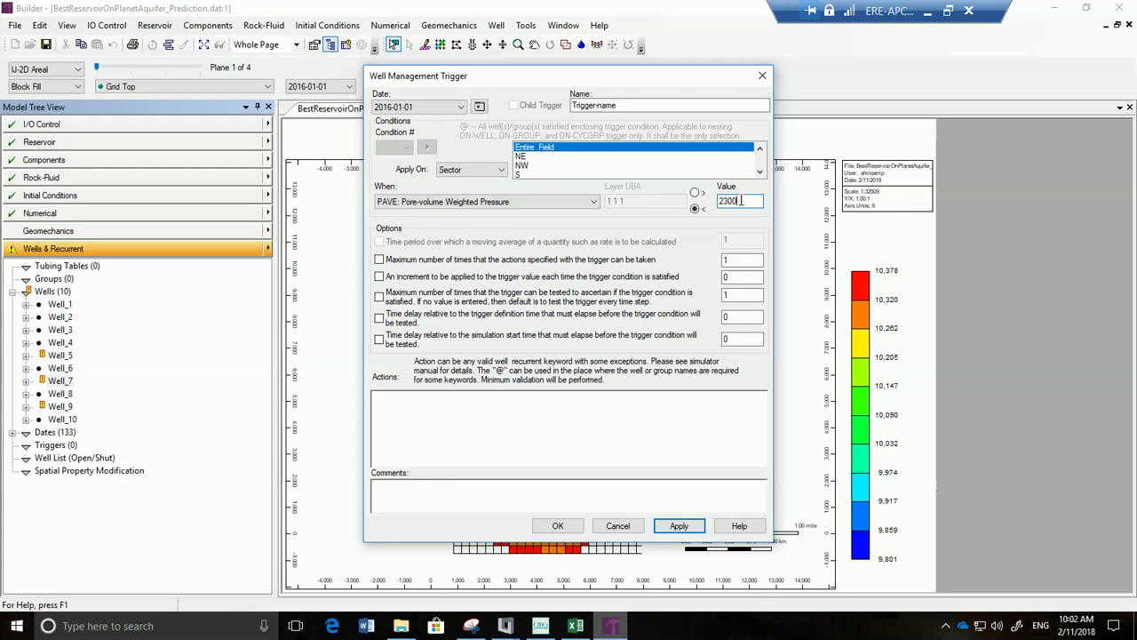
Paste trigger actions converting Well_7 and Well_9 to water injectors at maximum BHP 3625.
left_click(630, 402)
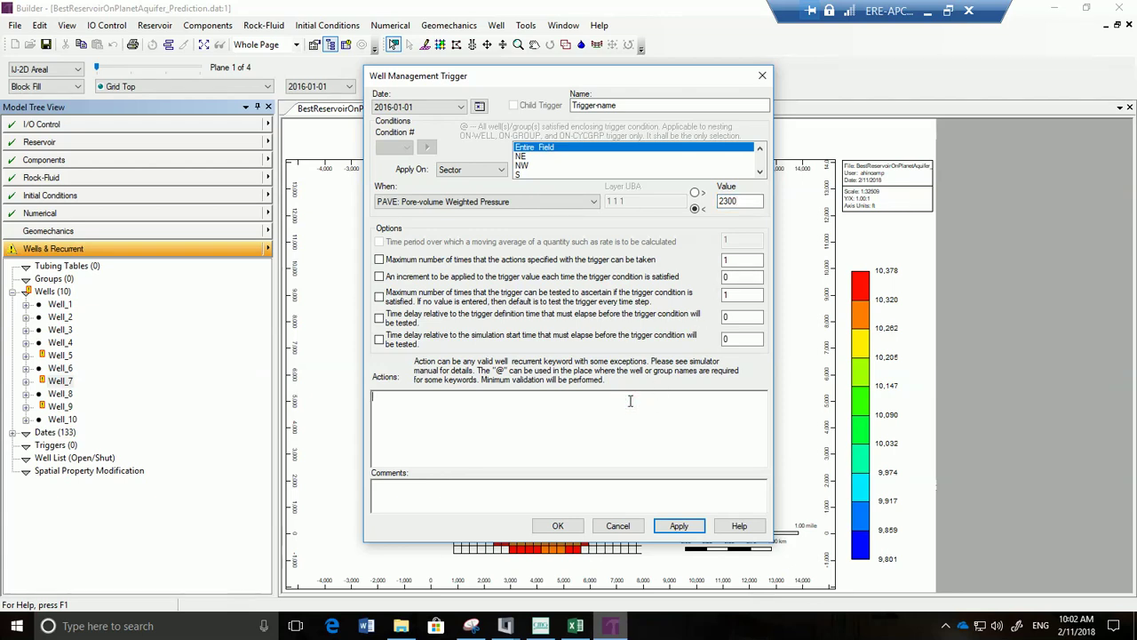
type("INJECTOR MOBWEIGHT 'Well_7' INCOMP WATER OPERATE MAX BHP 3625.0 CONT INJECTOR MOBWEIGHT 'Well_9' INCOMP WATER OPERATE MAX BHP 3625.0 CONT")
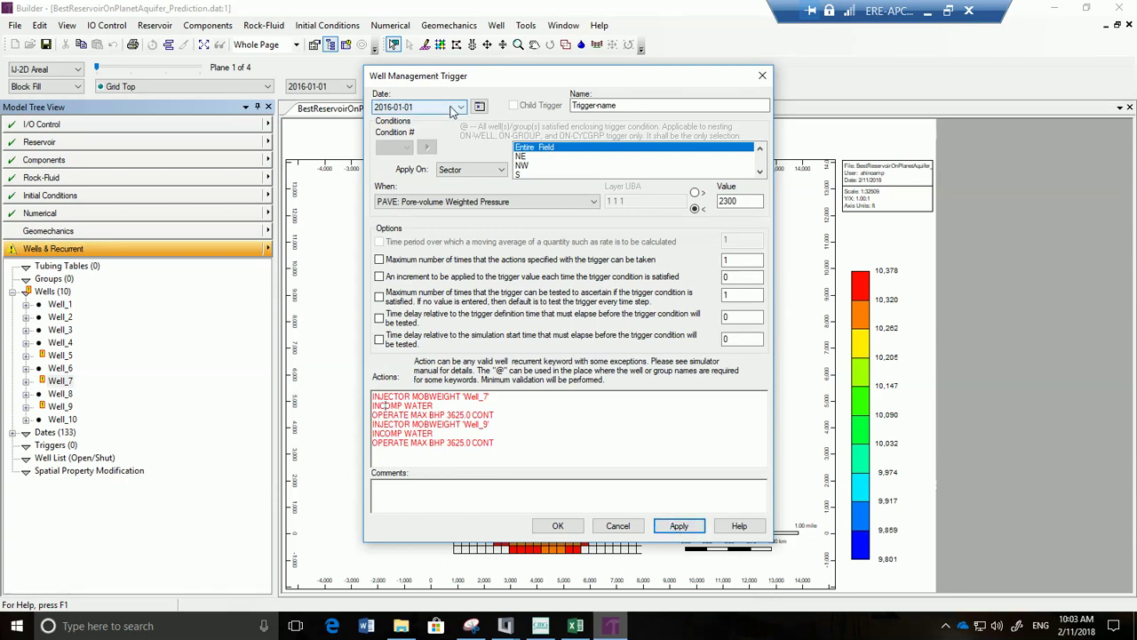
Date the trigger 2017-02-01, apply and confirm it, then check it appears under Triggers.
left_click(451, 110)
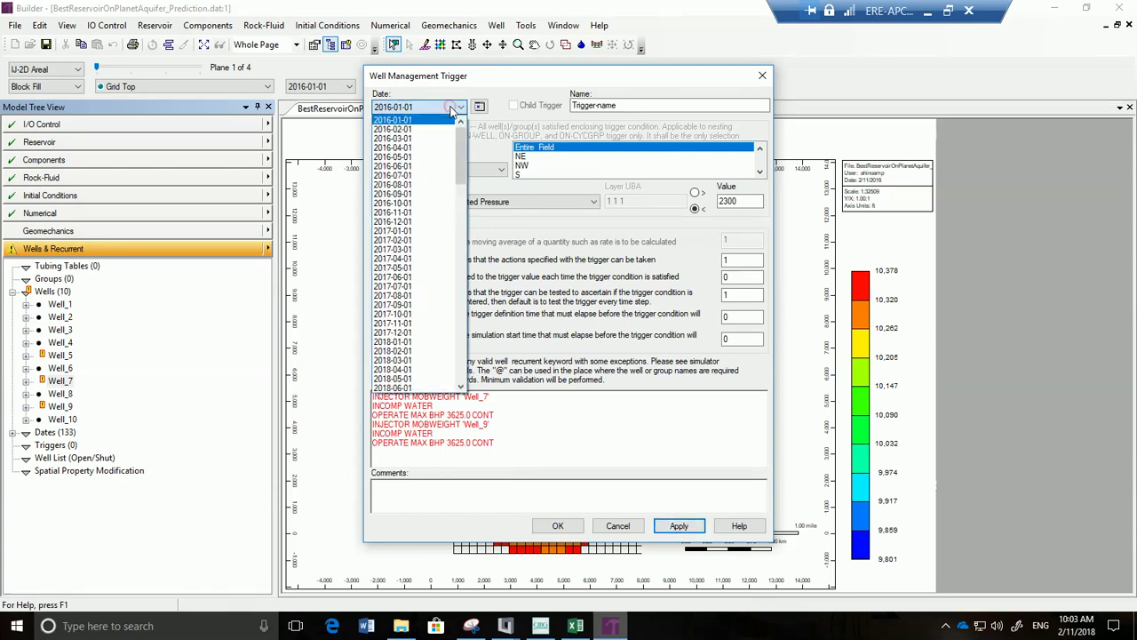
left_click(424, 241)
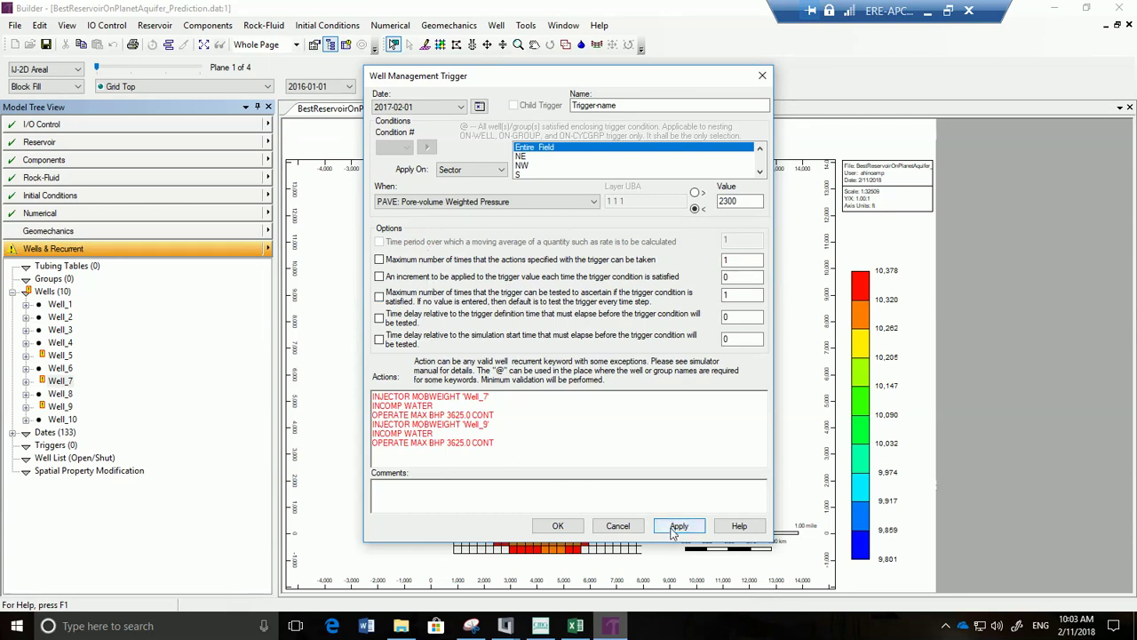
left_click(673, 530)
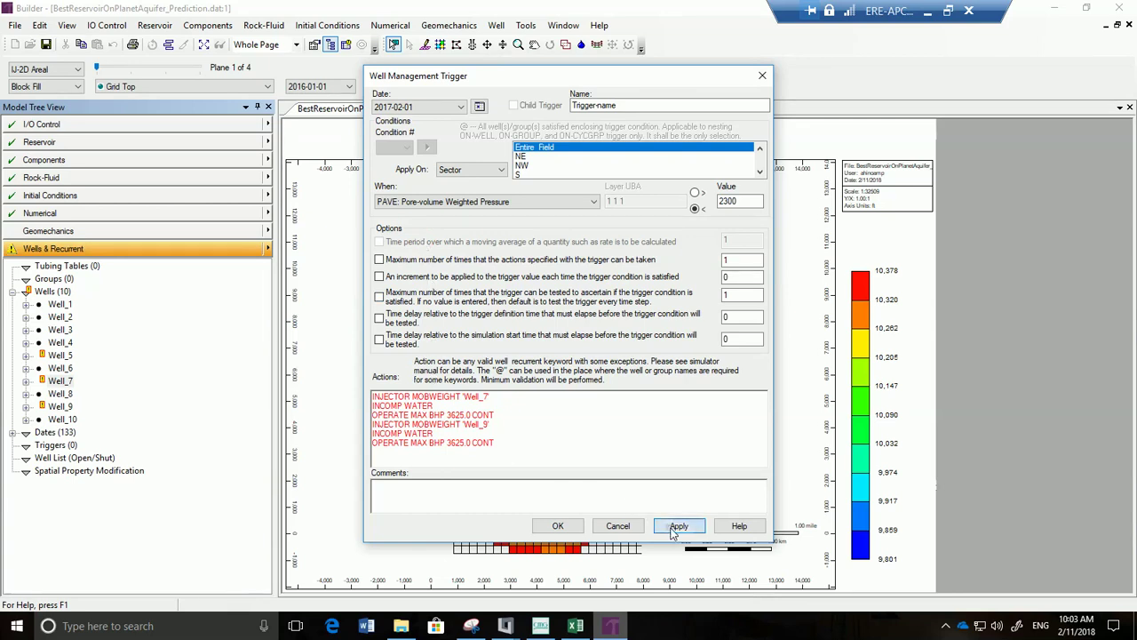
left_click(557, 530)
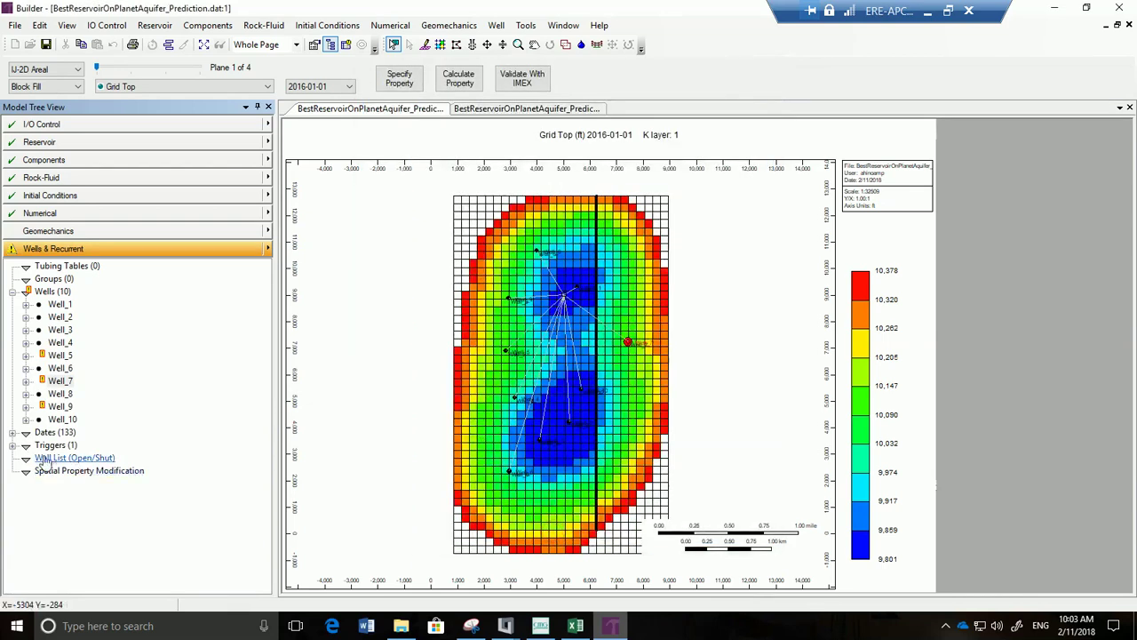
left_click(12, 445)
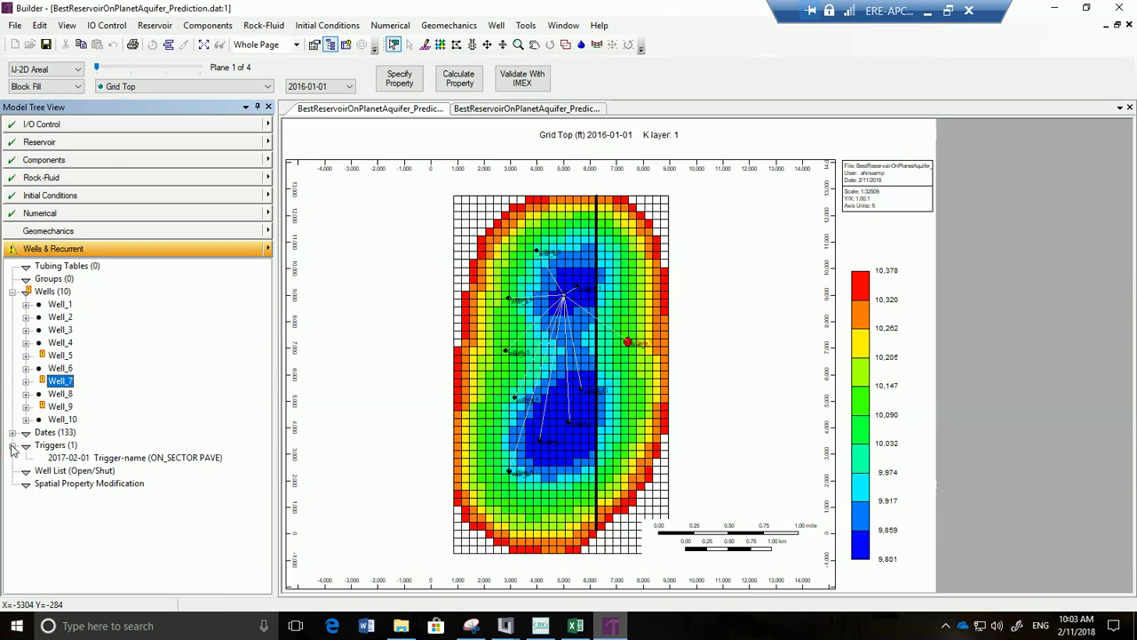
left_click(12, 445)
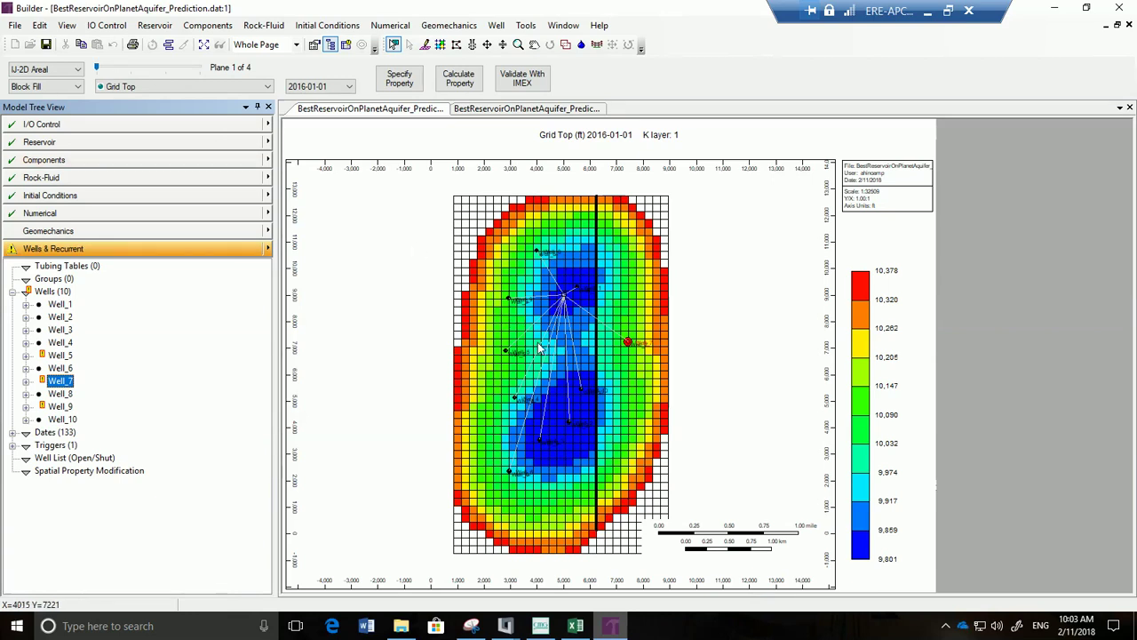
In Results, open a 3-D view of the prediction results displaying Oil Saturation.
left_click(507, 627)
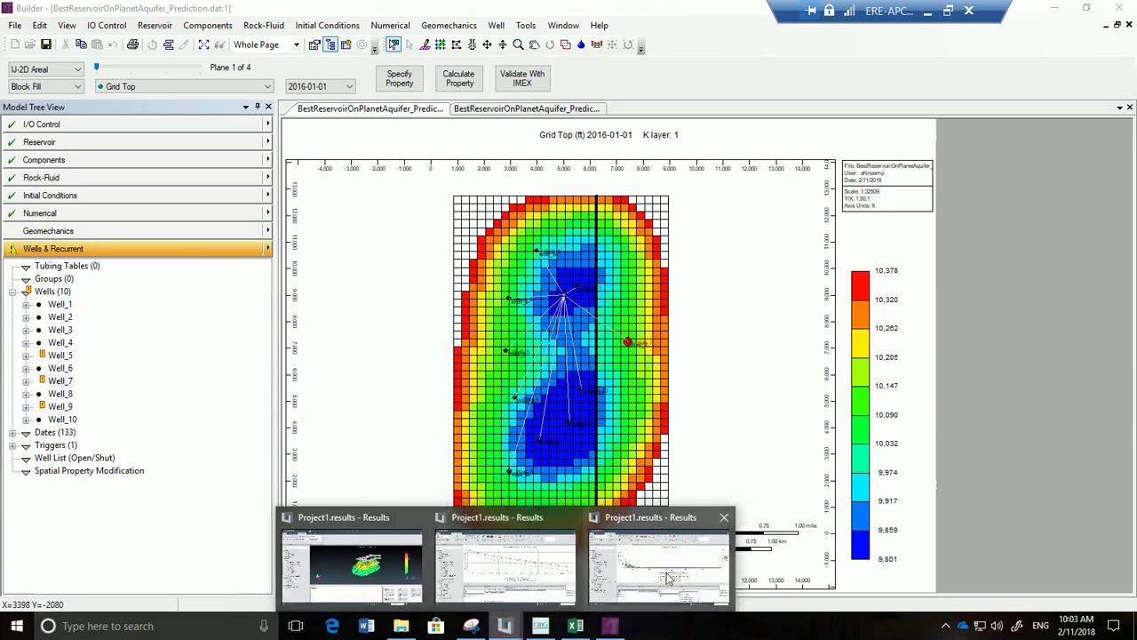
mouse_move(670, 578)
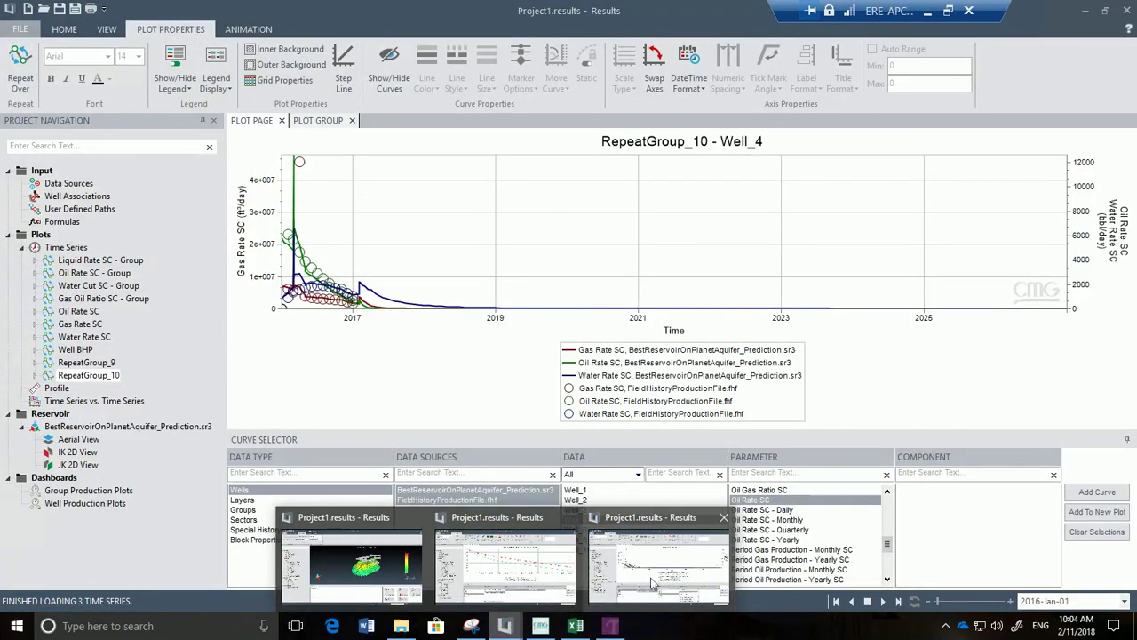
left_click(653, 582)
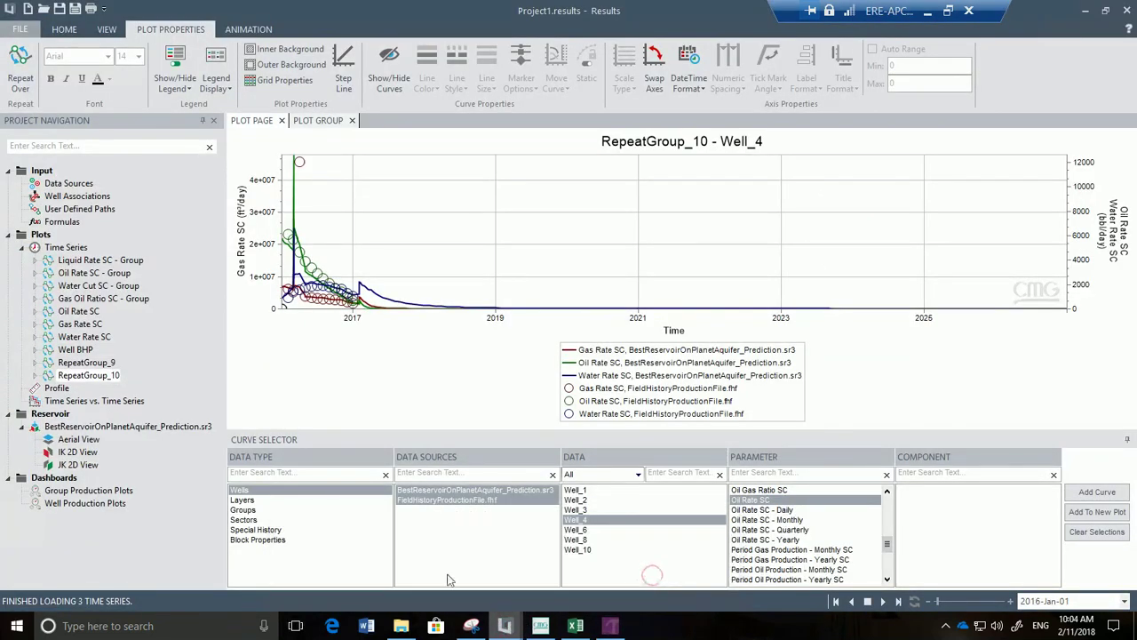
double_click(180, 428)
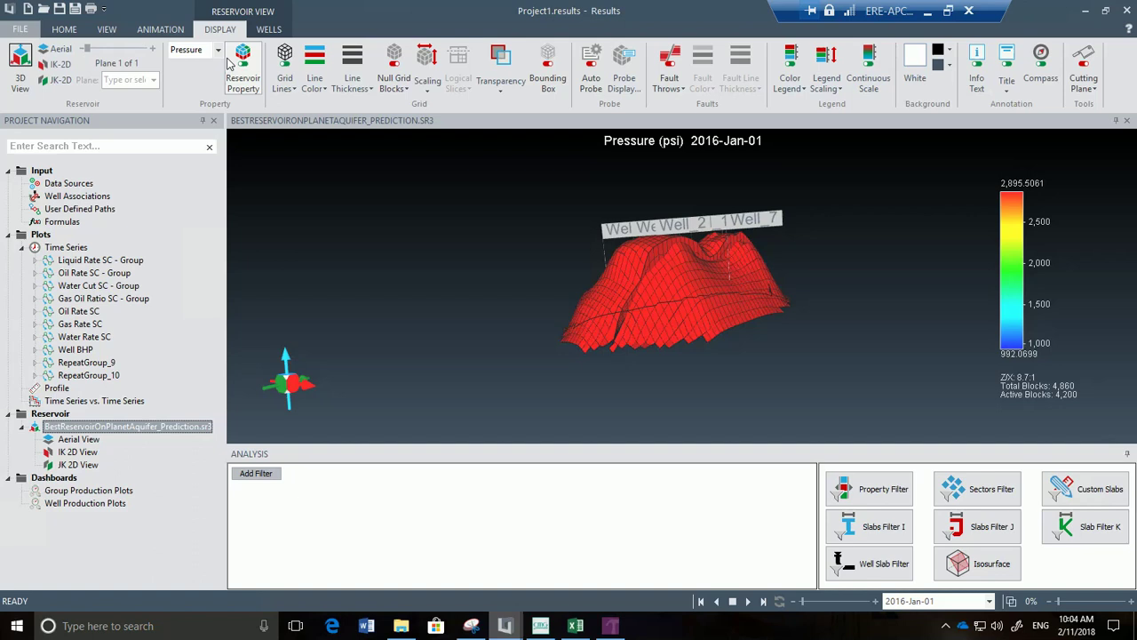
left_click(218, 49)
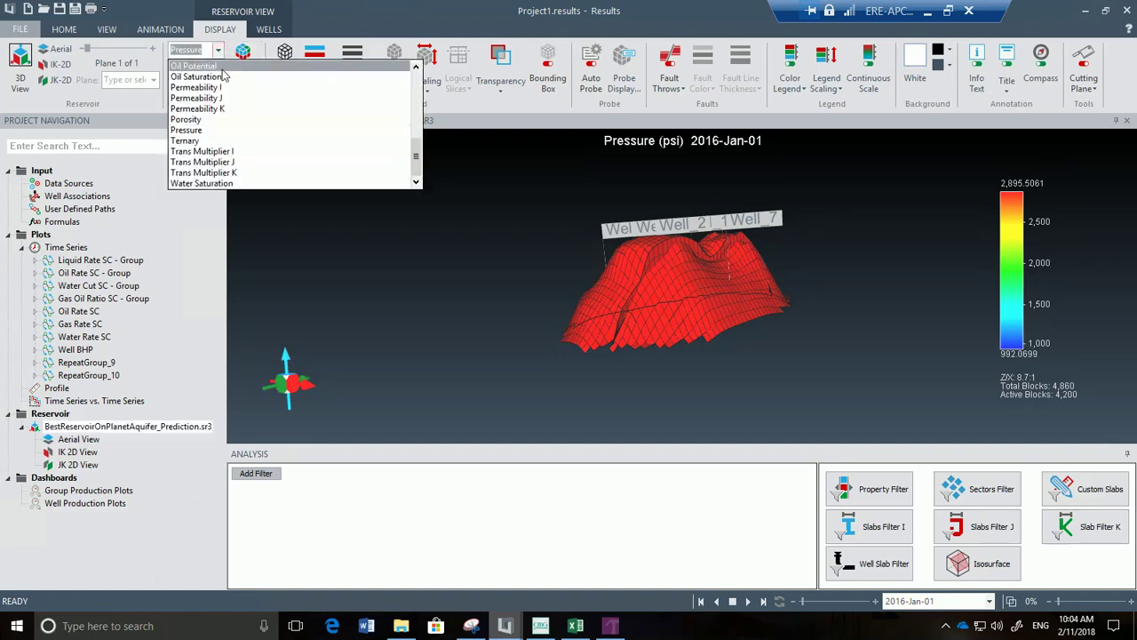
left_click(226, 78)
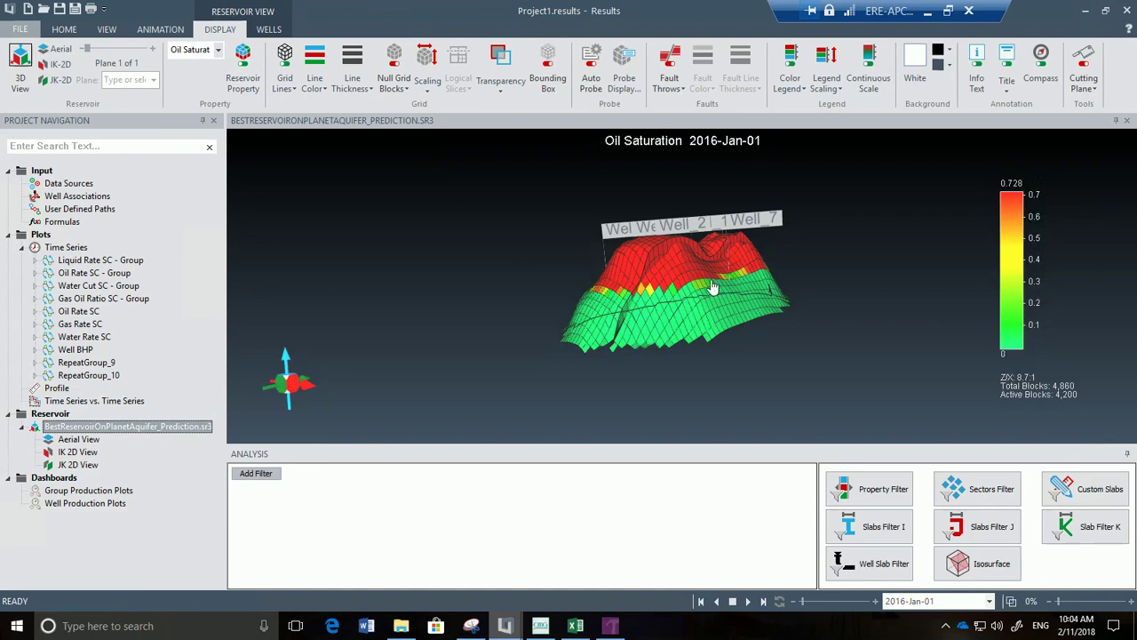
Rotate the reservoir and move the data-record slider to the final 2027-Jan-01 record (133 of 133).
left_click_drag(712, 287, 711, 336)
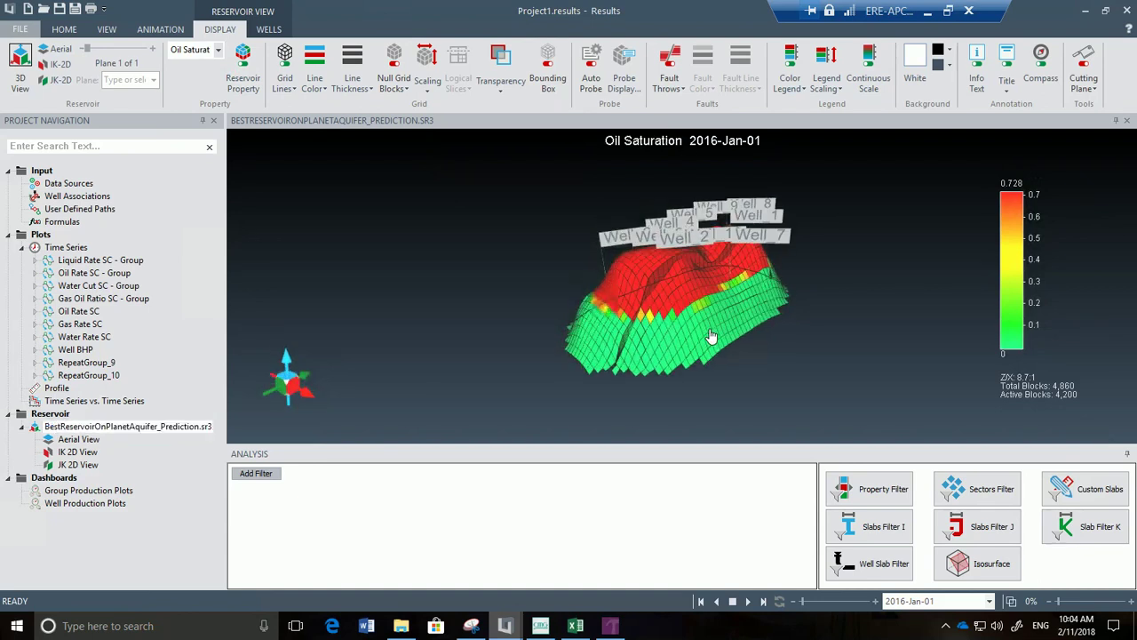
left_click_drag(711, 335, 682, 327)
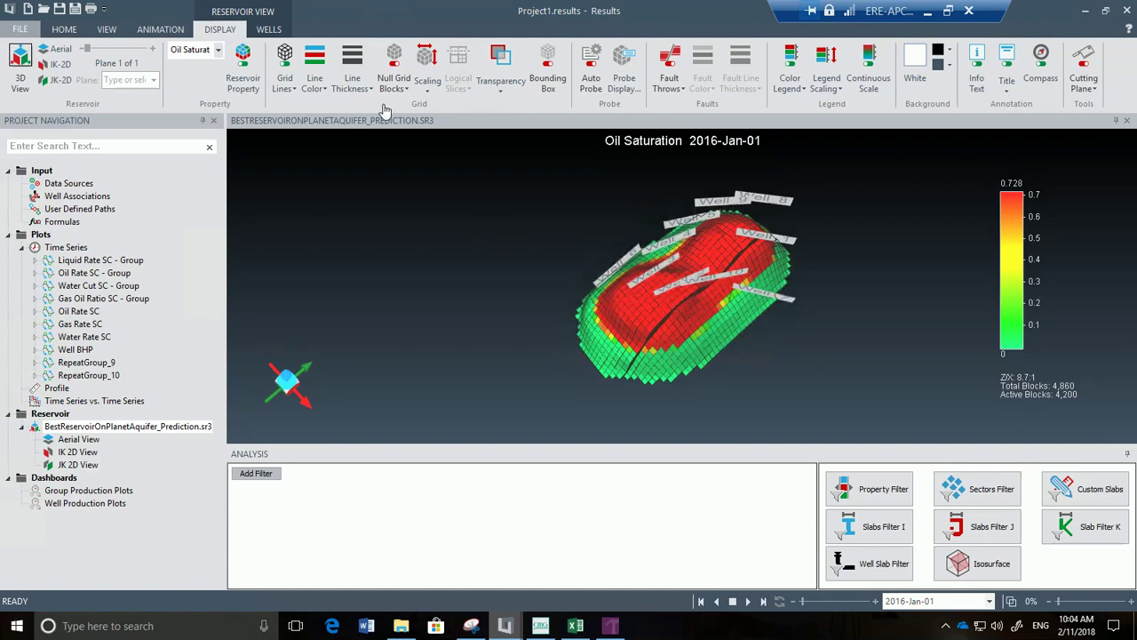
left_click(160, 29)
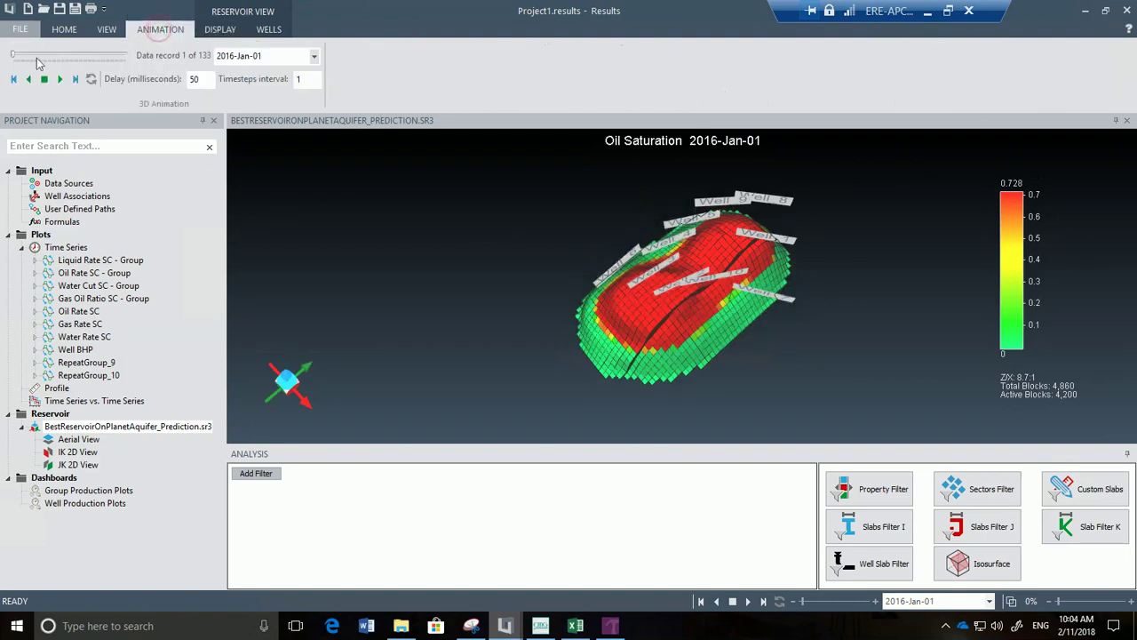
left_click_drag(14, 55, 156, 59)
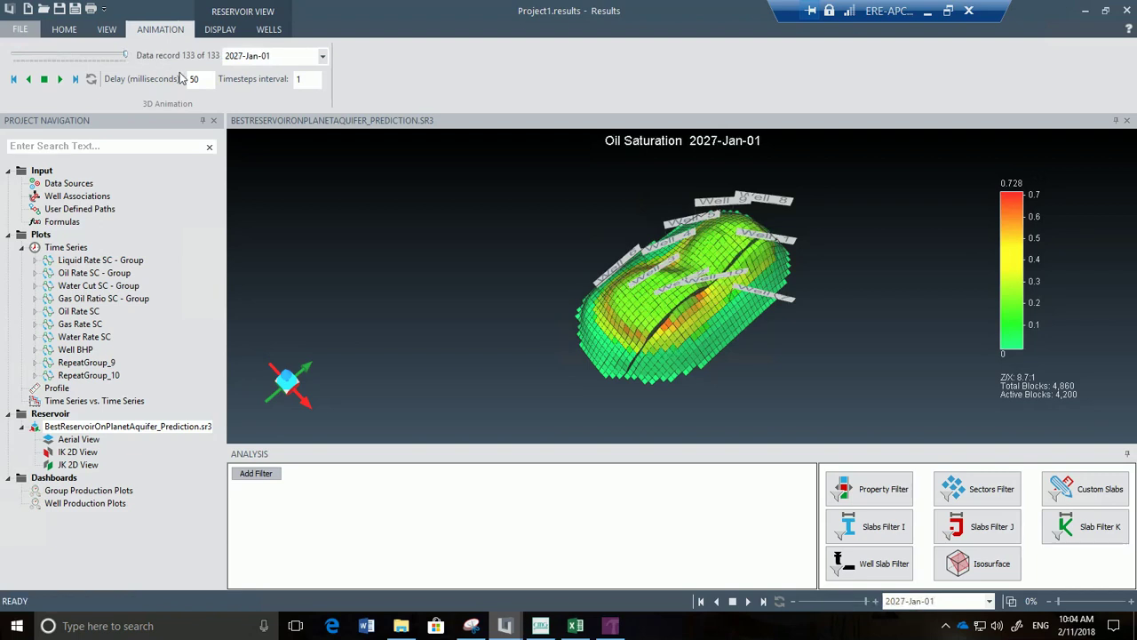
left_click_drag(665, 313, 662, 272)
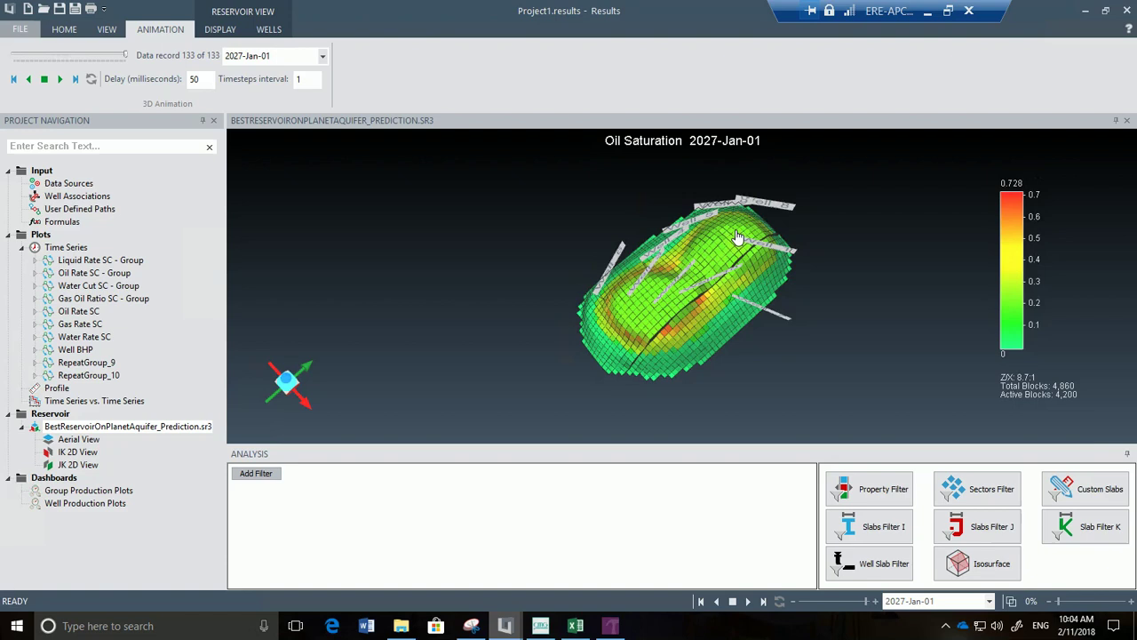
Back in Builder, show K layer 3 of 4 on the Grid Top map and open the Wells & Recurrent menu.
mouse_move(541, 631)
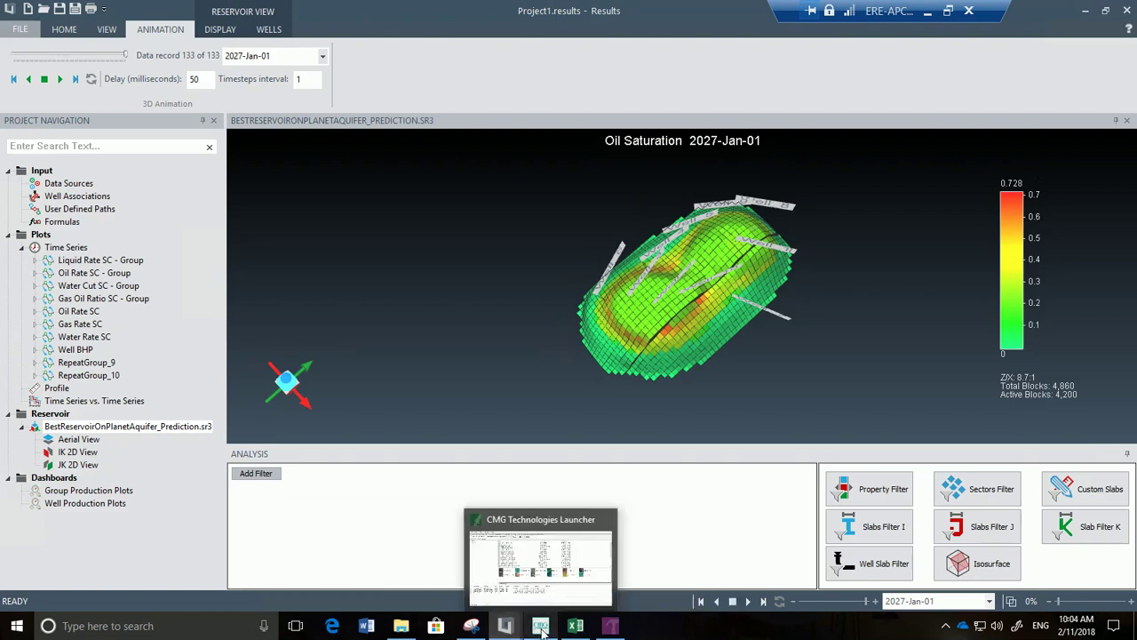
mouse_move(606, 632)
left_click(624, 594)
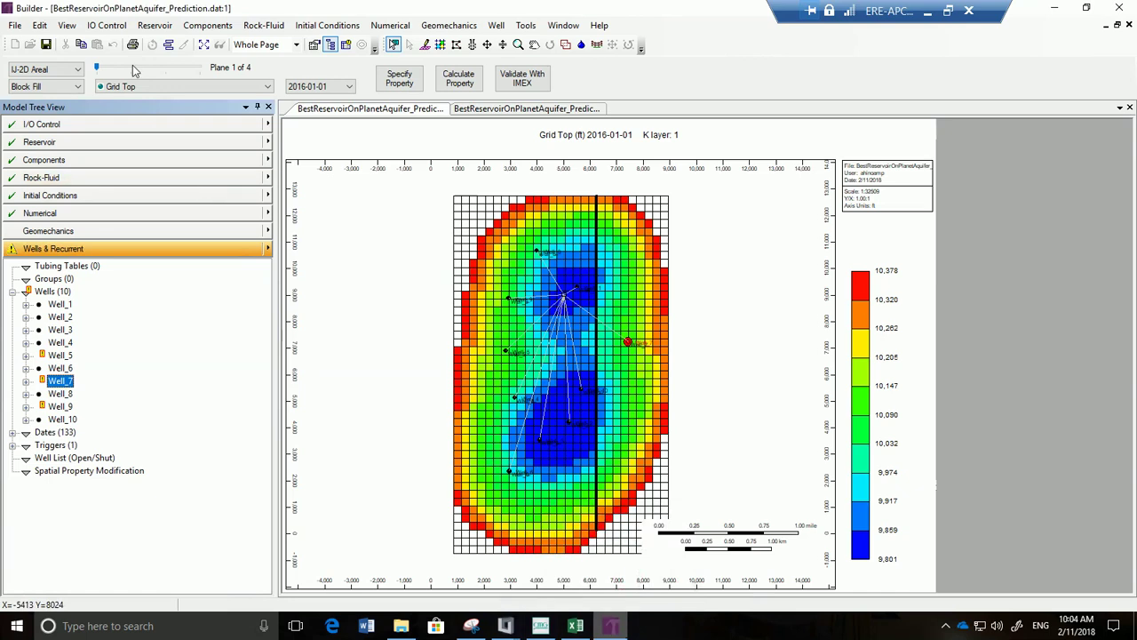
left_click(101, 70)
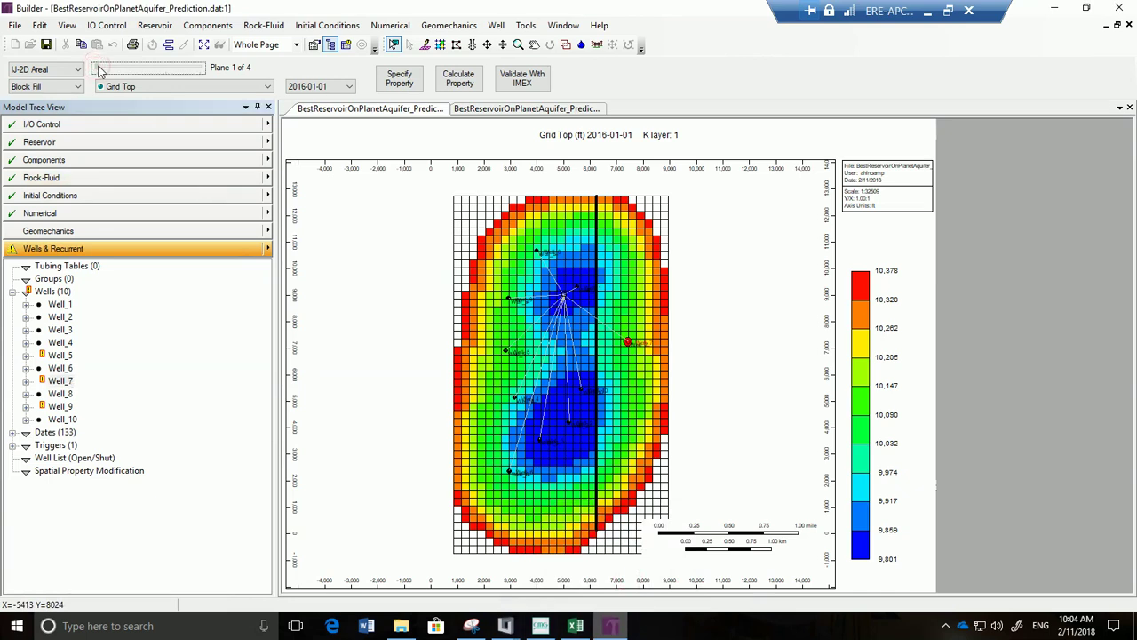
left_click_drag(112, 70, 162, 68)
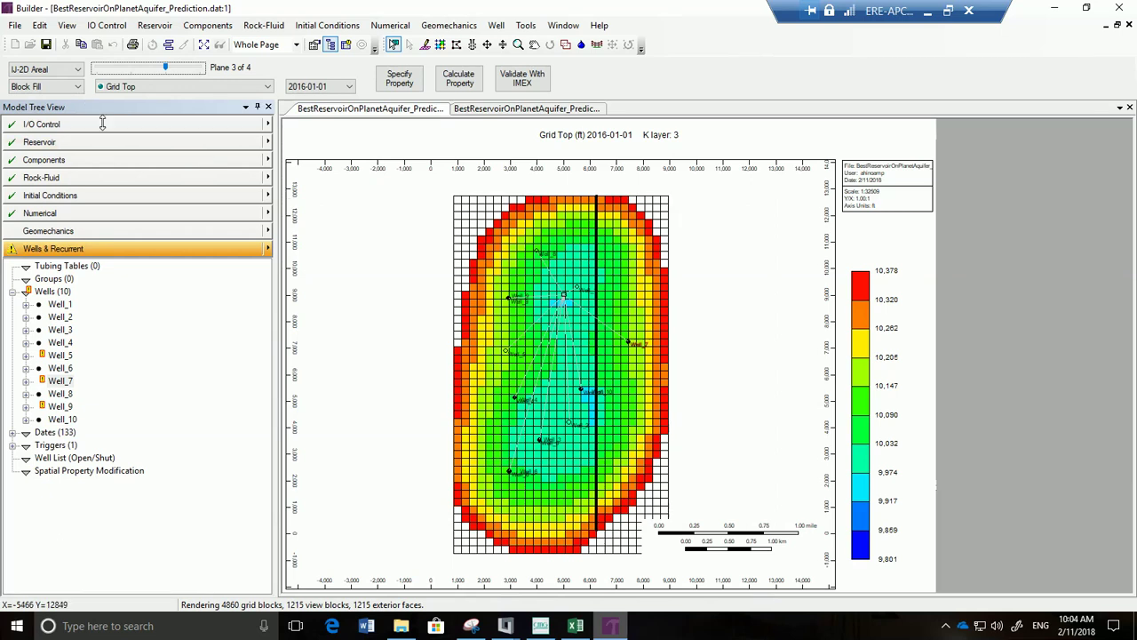
left_click(267, 249)
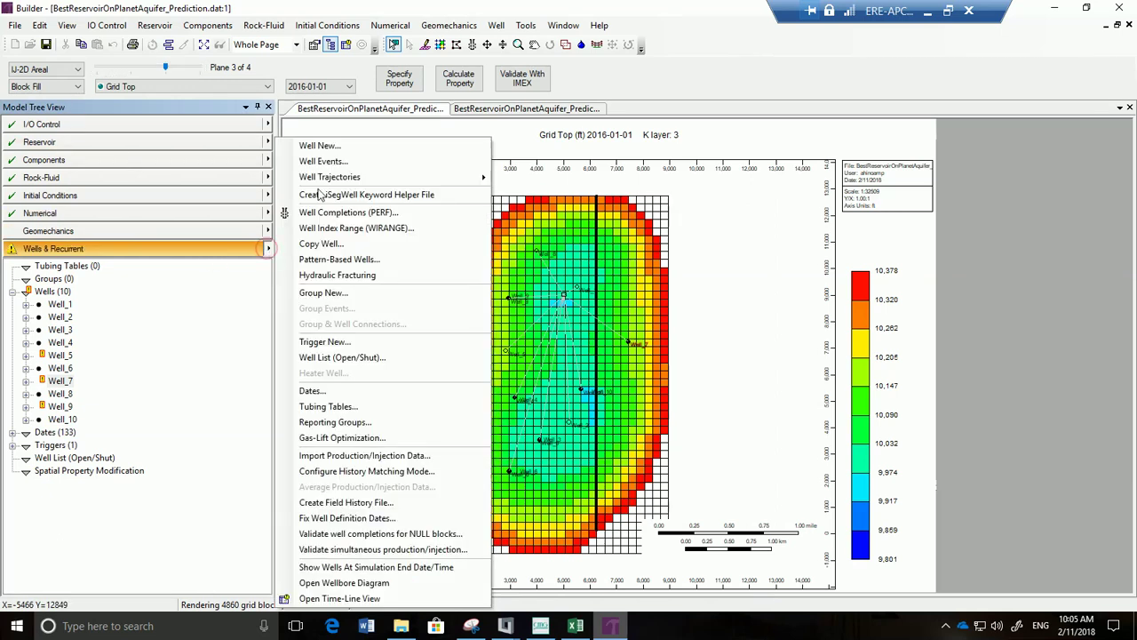
Start a new well named Well-horizontal with type PRODUCER.
left_click(357, 146)
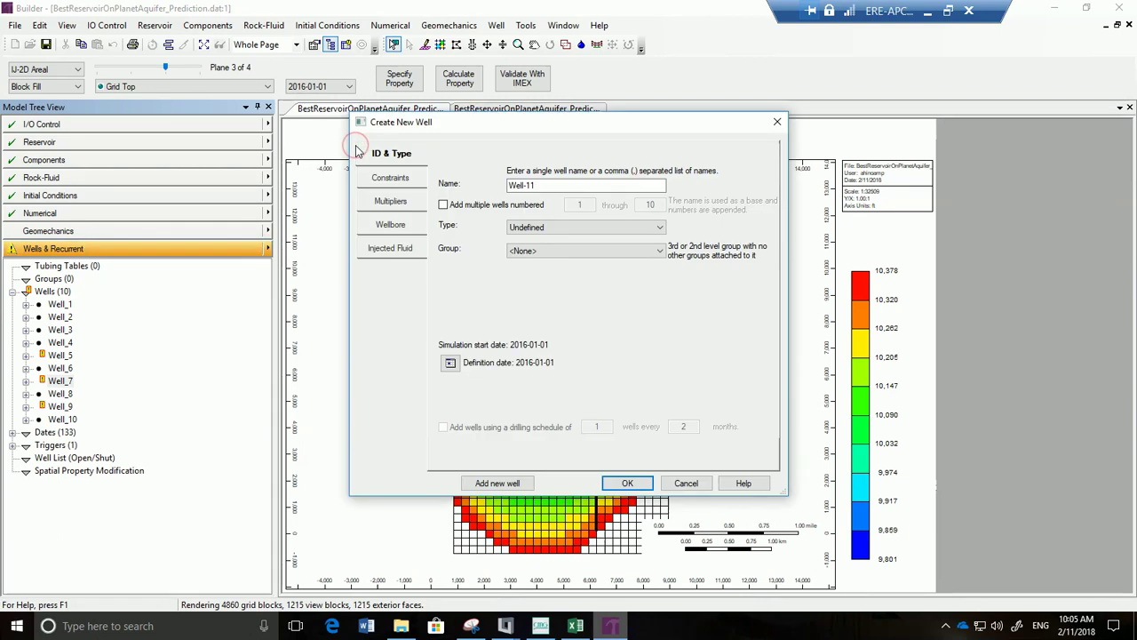
left_click(569, 185)
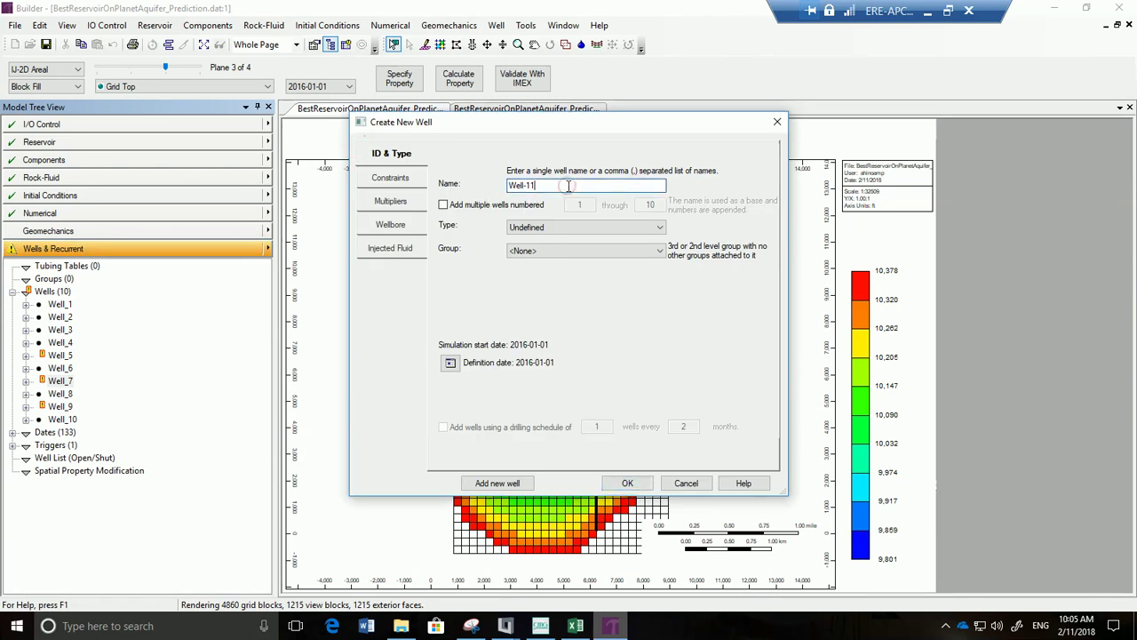
key("BackSpace")
key("BackSpace")
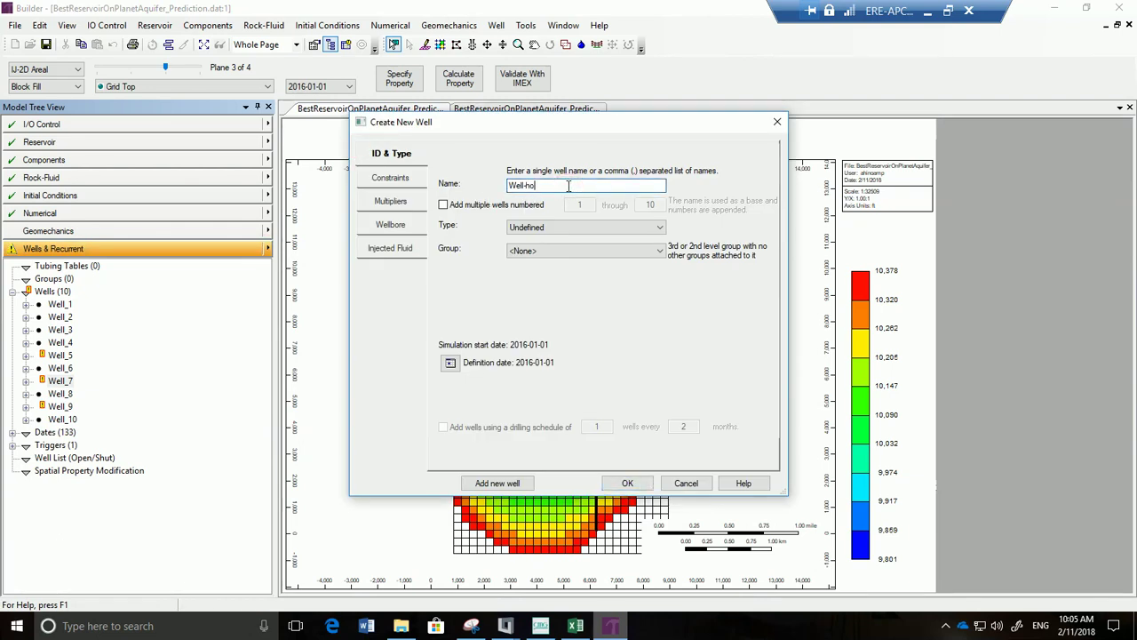
type("horizontal")
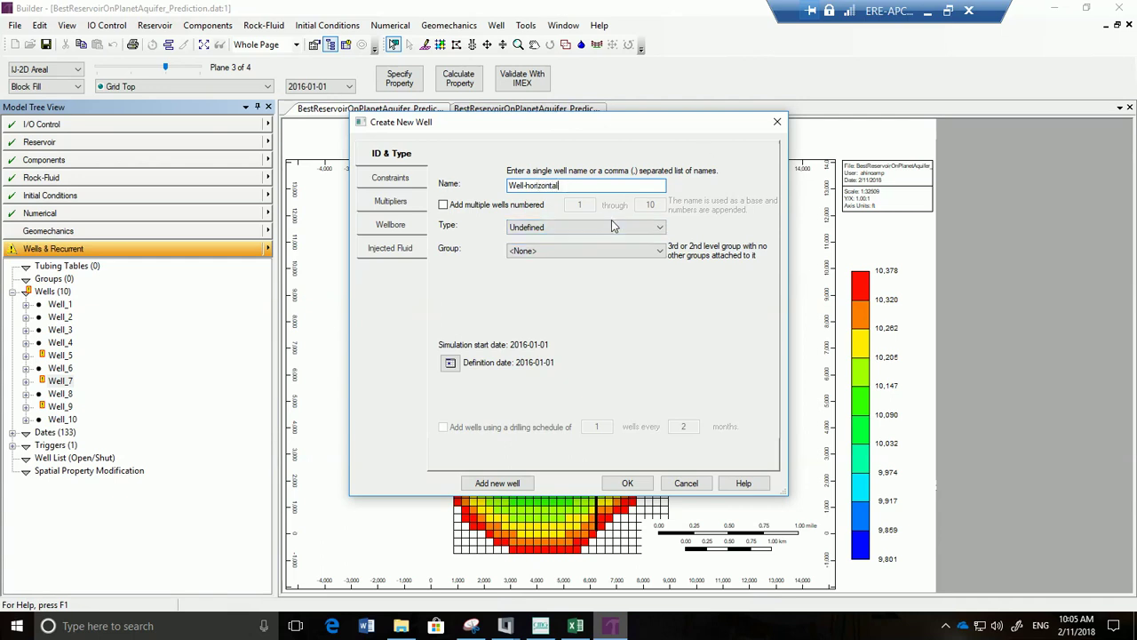
left_click(612, 226)
left_click(604, 250)
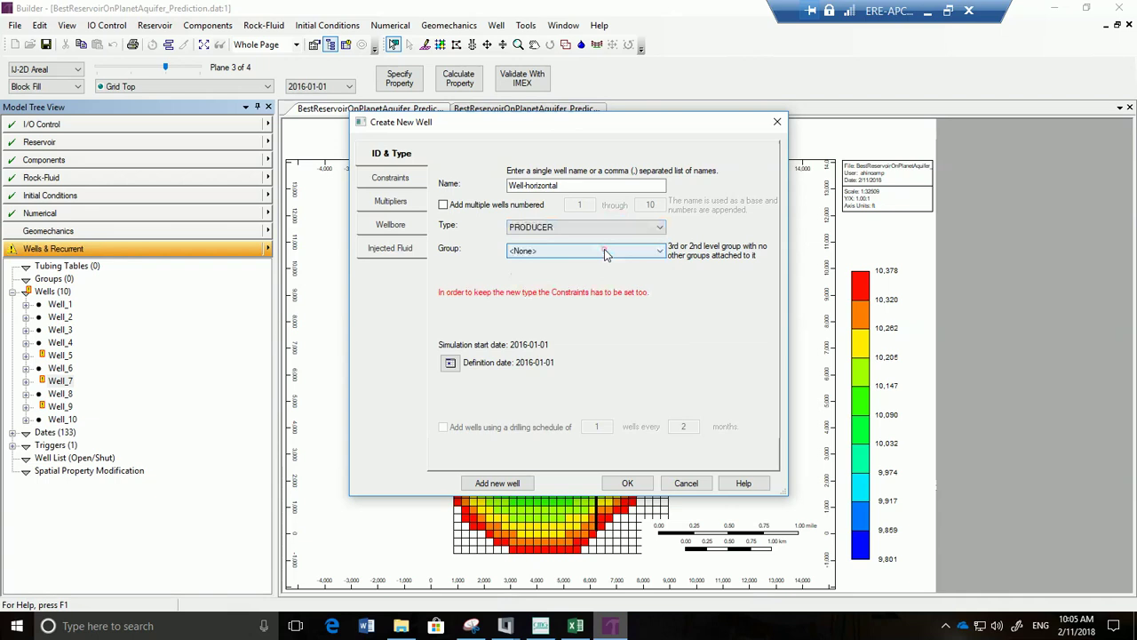
Enable constraints and add an OPERATE BHP minimum constraint of 1000 psi.
left_click(409, 179)
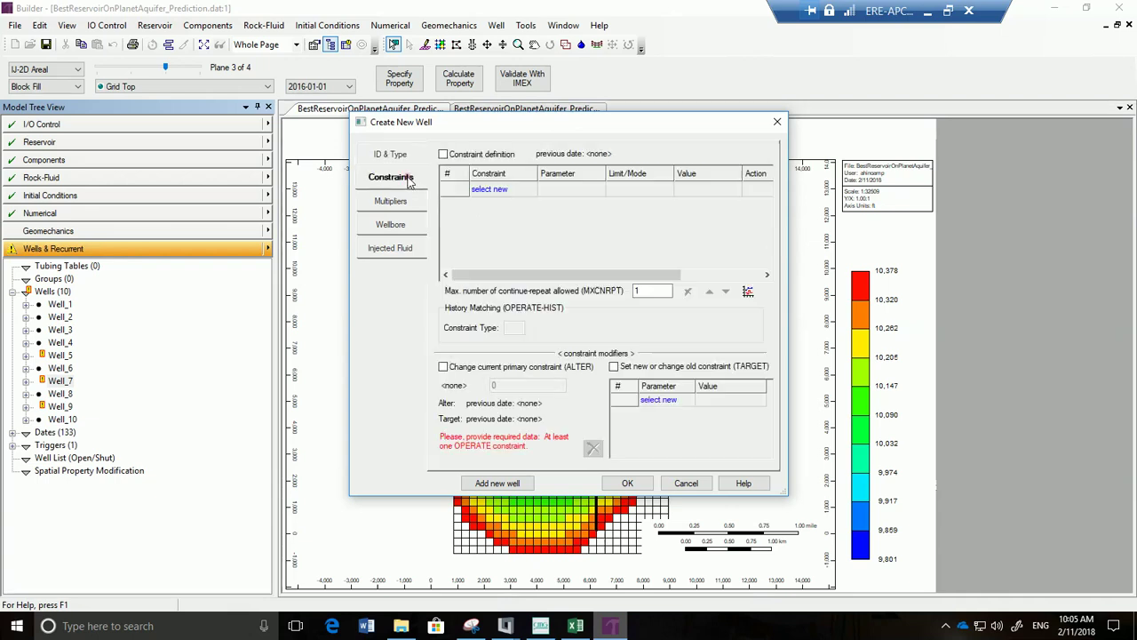
left_click(459, 157)
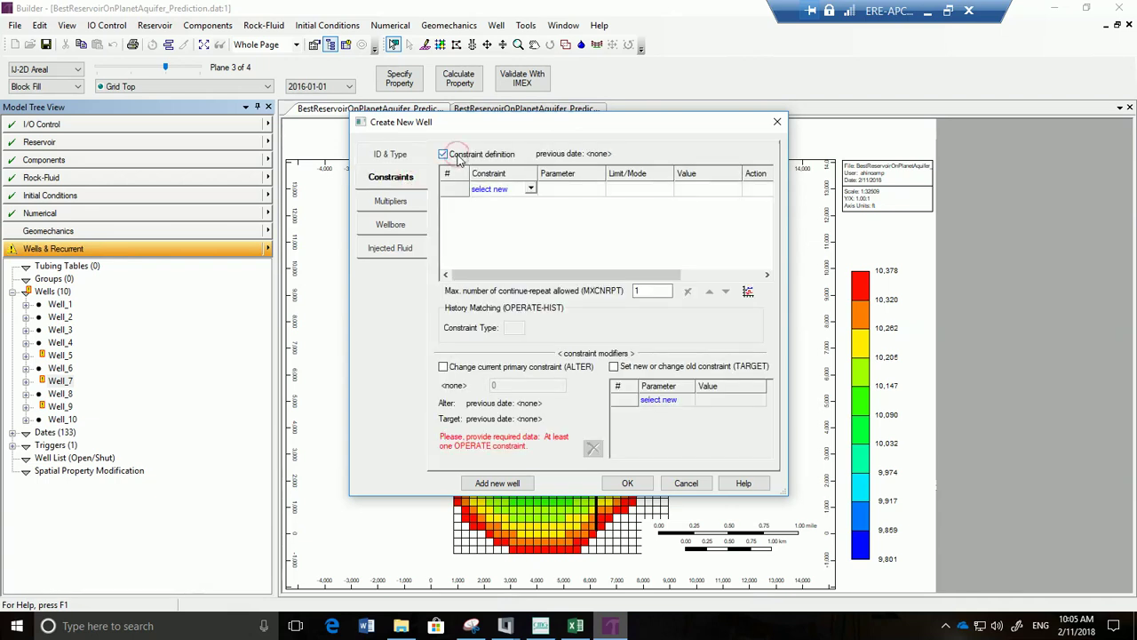
left_click(530, 189)
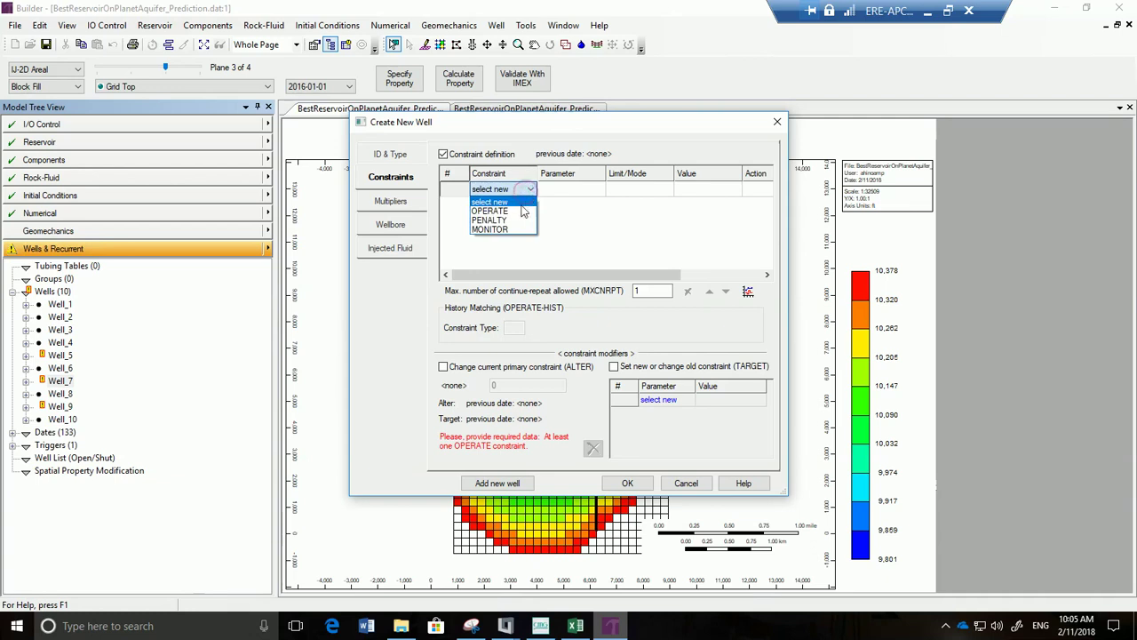
left_click(521, 212)
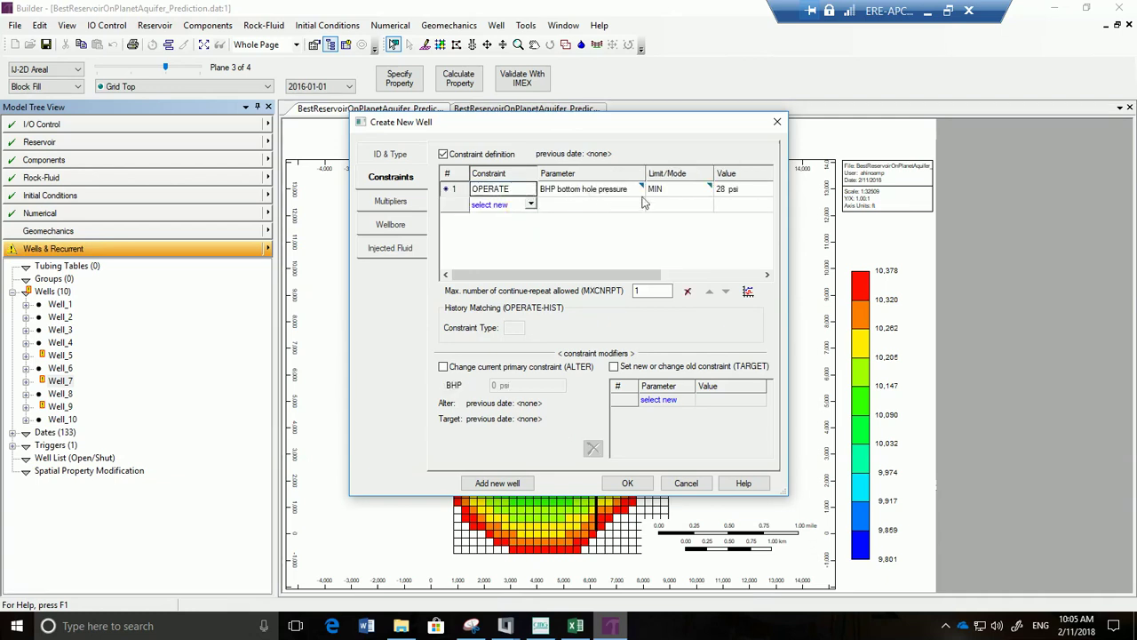
left_click(723, 197)
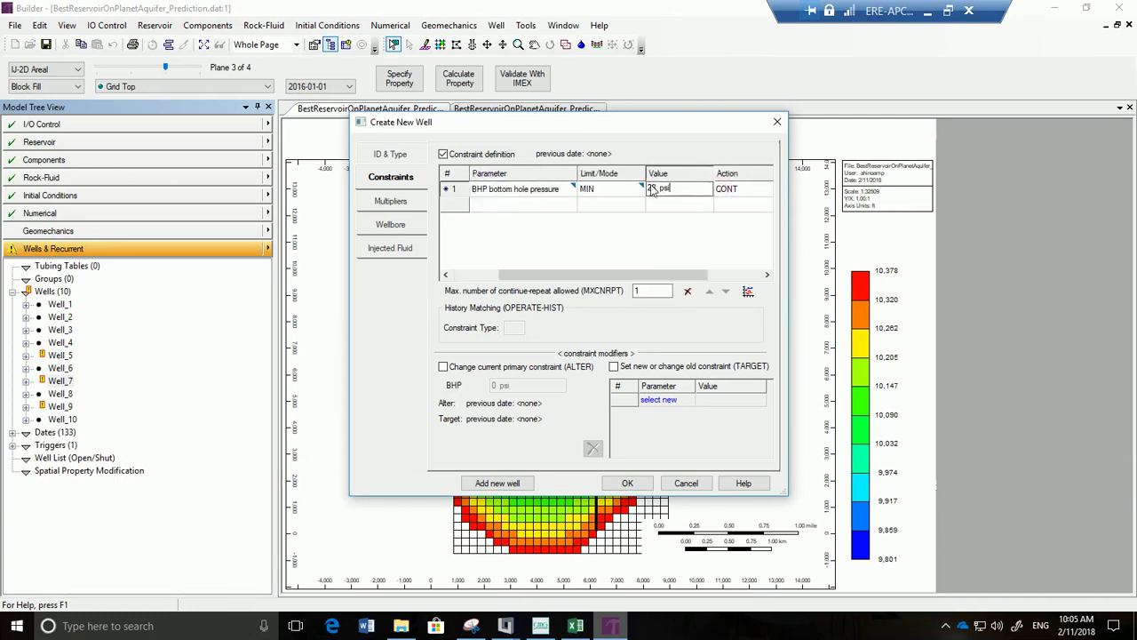
left_click_drag(660, 194, 636, 193)
type("1000")
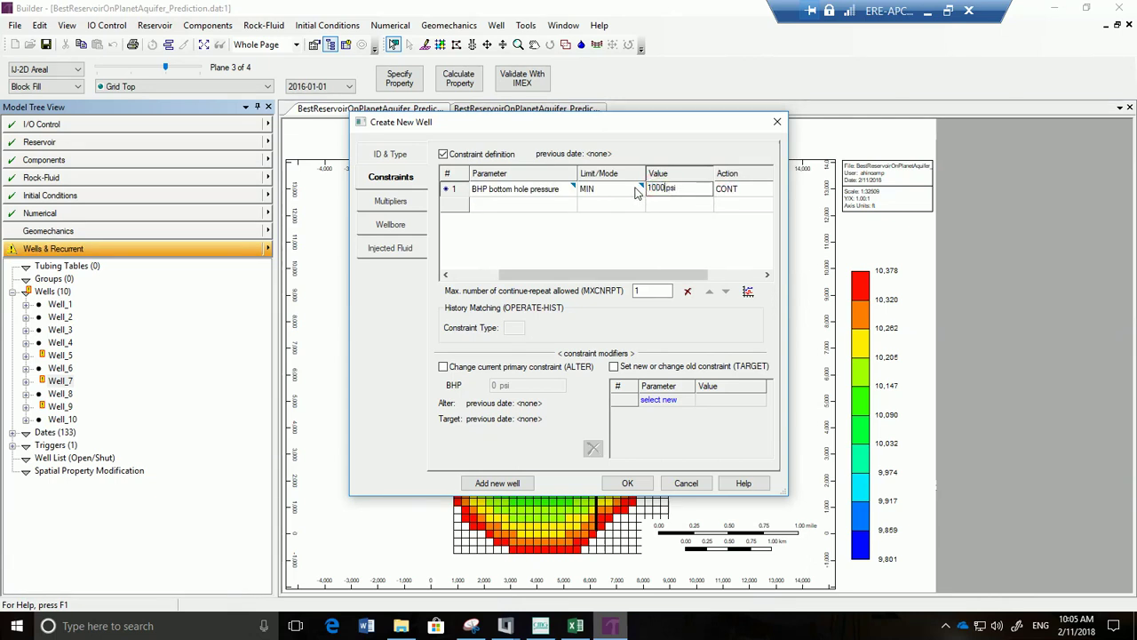
left_click(549, 229)
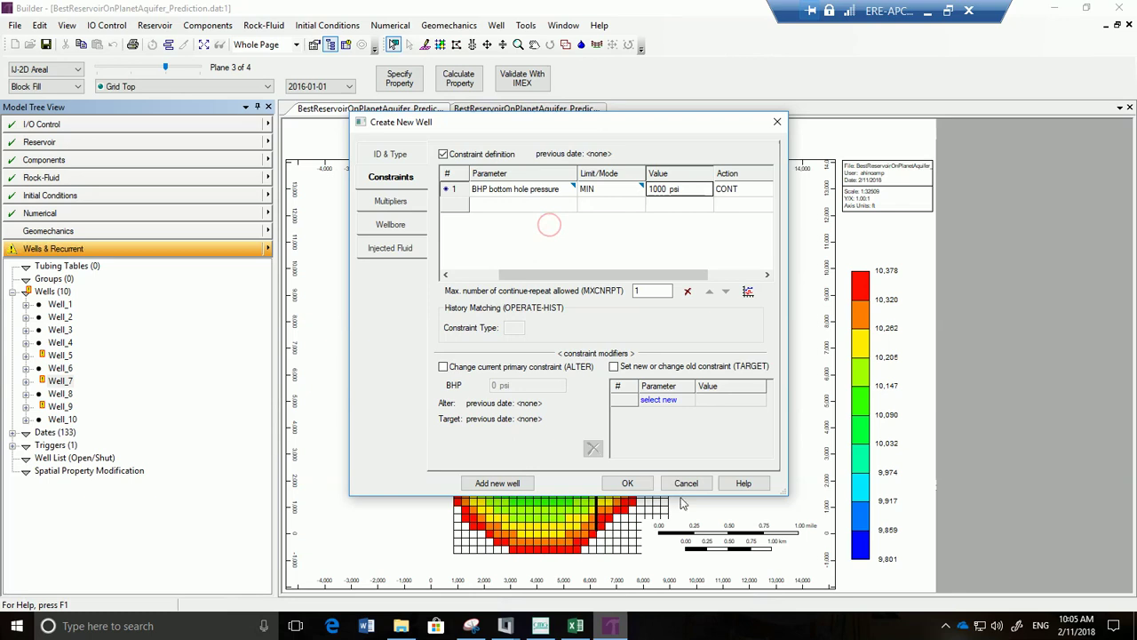
Create Well-horizontal and validate it, which reports it still needs well completions.
left_click(631, 484)
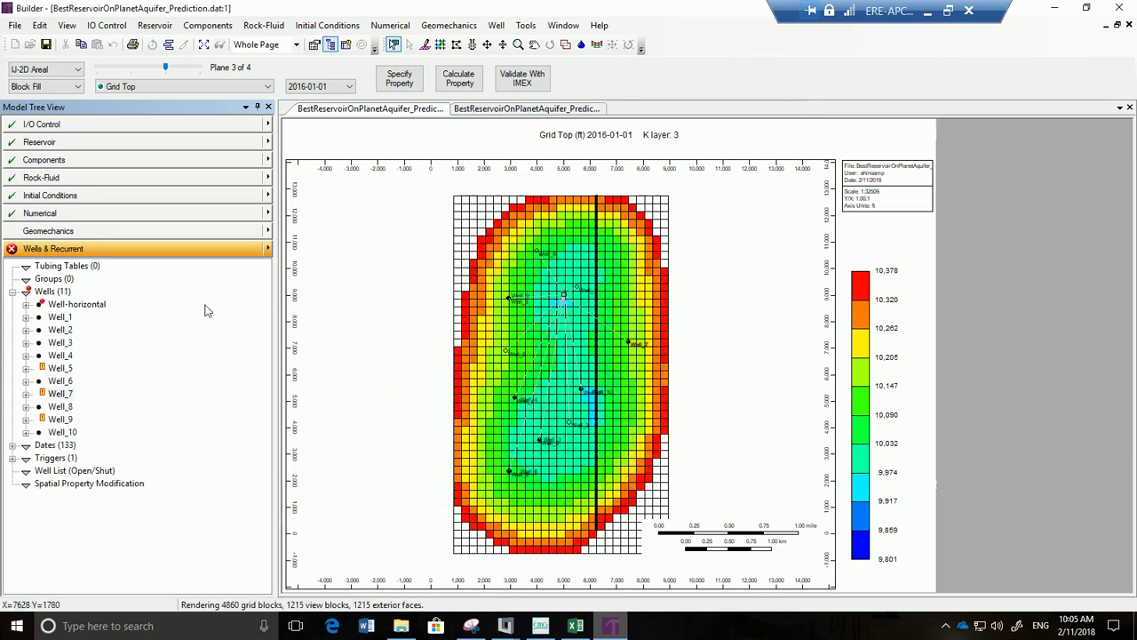
left_click(26, 304)
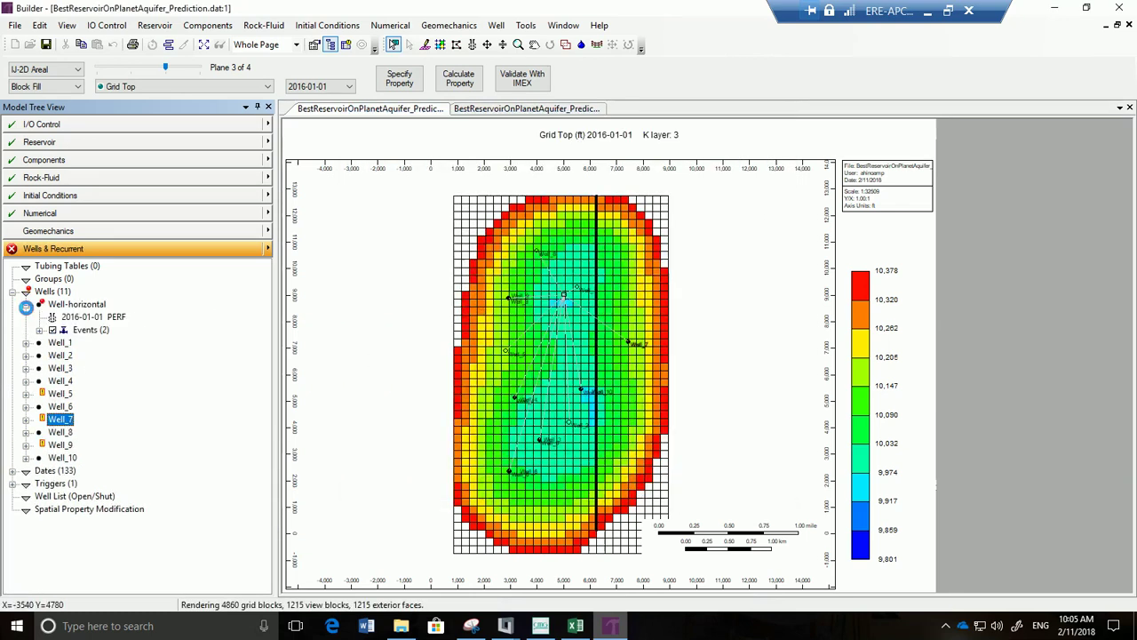
left_click(55, 304)
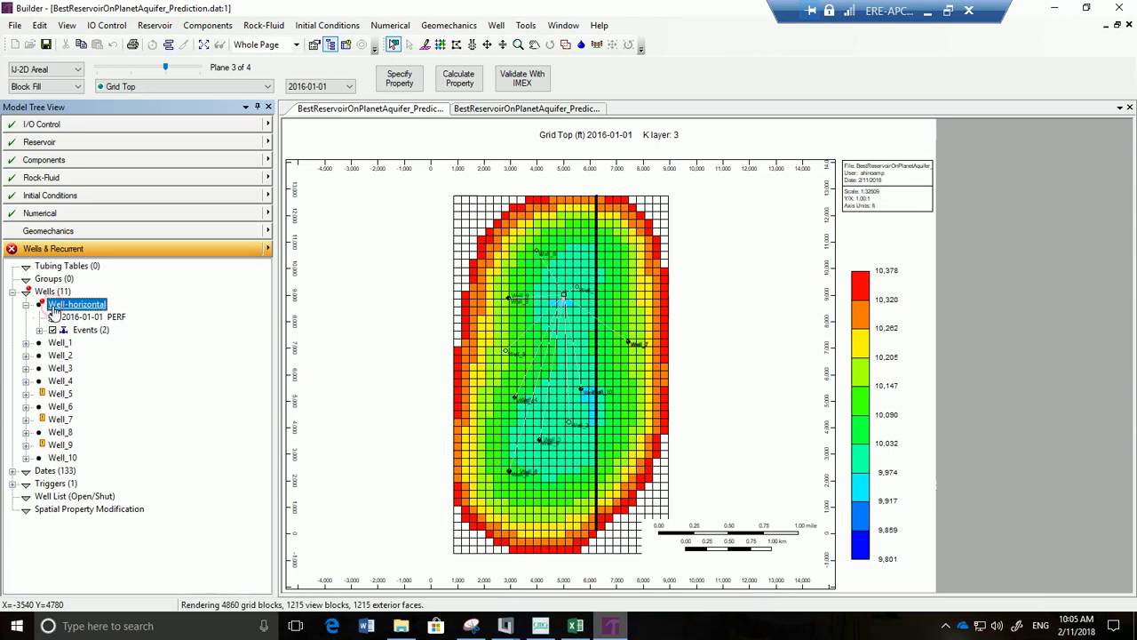
right_click(53, 307)
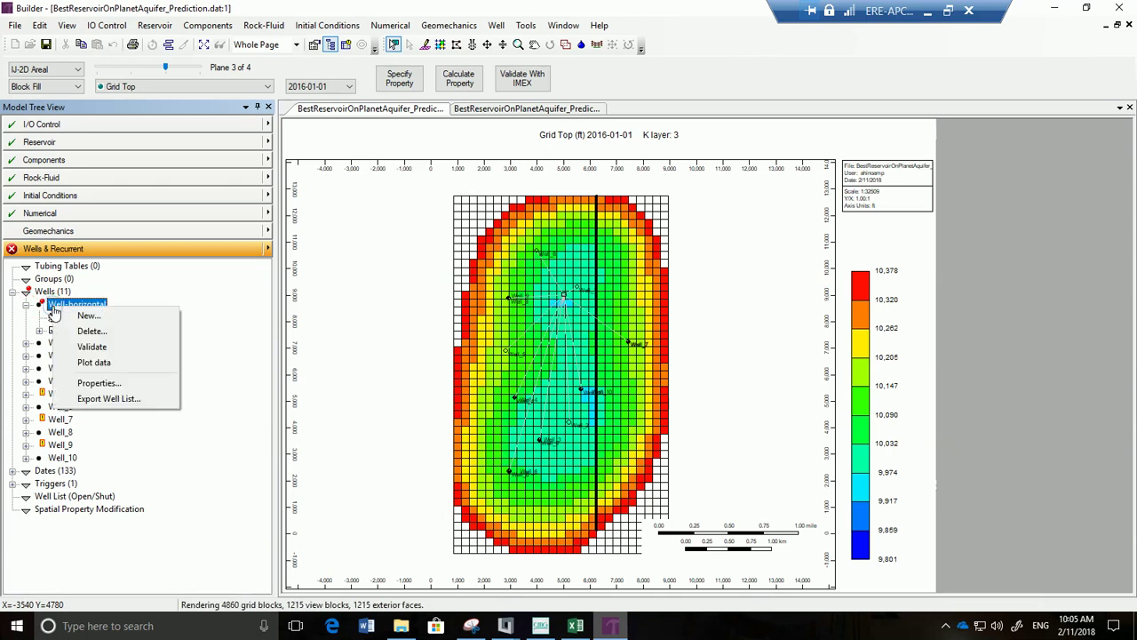
left_click(80, 349)
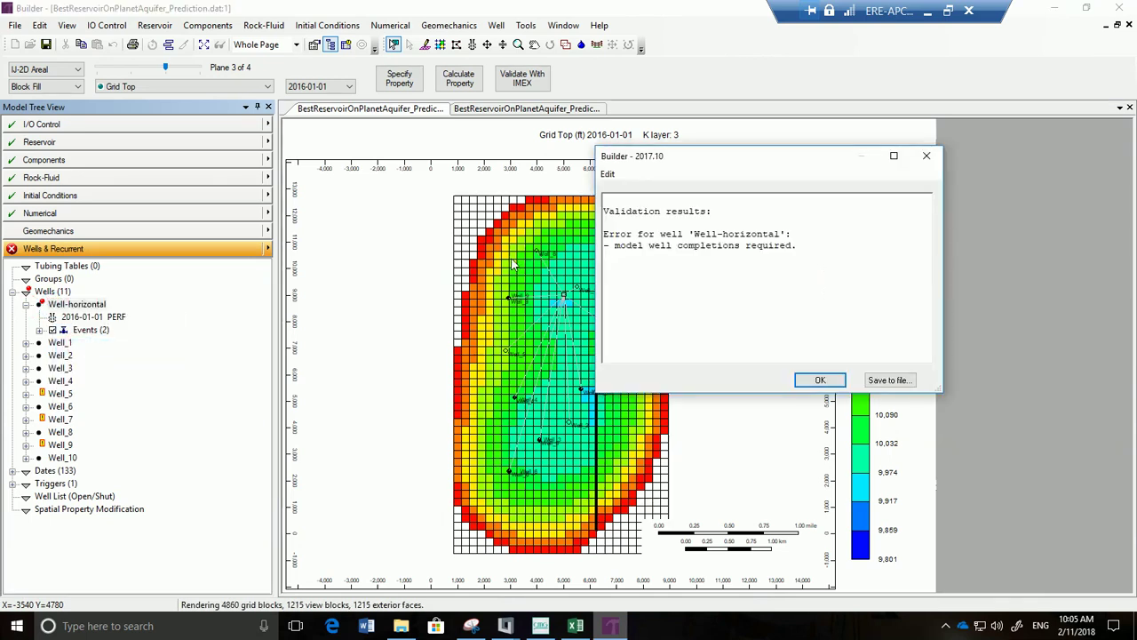
left_click(927, 155)
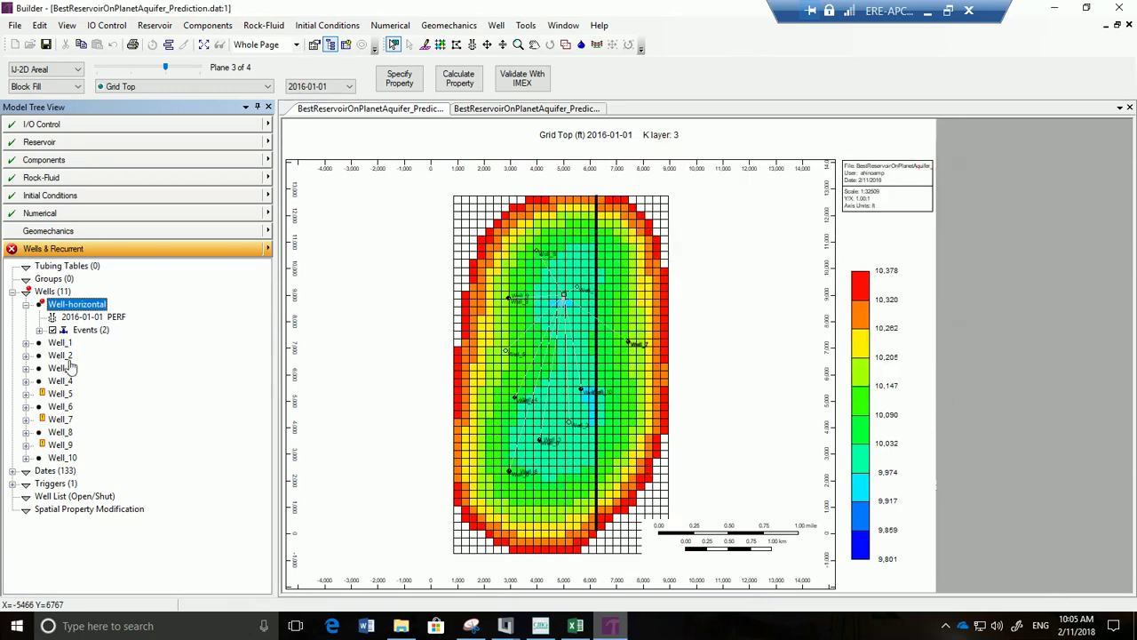
Open Well-horizontal's 2016-01-01 PERF data; add a trial perforation row, then delete it.
double_click(113, 319)
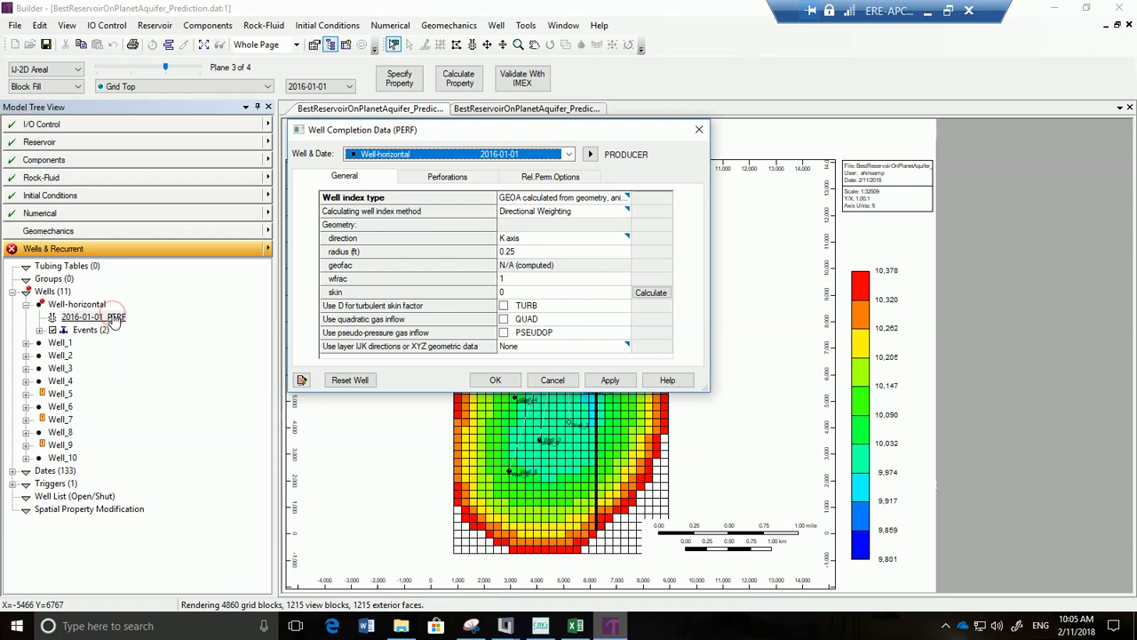
left_click_drag(511, 135, 224, 160)
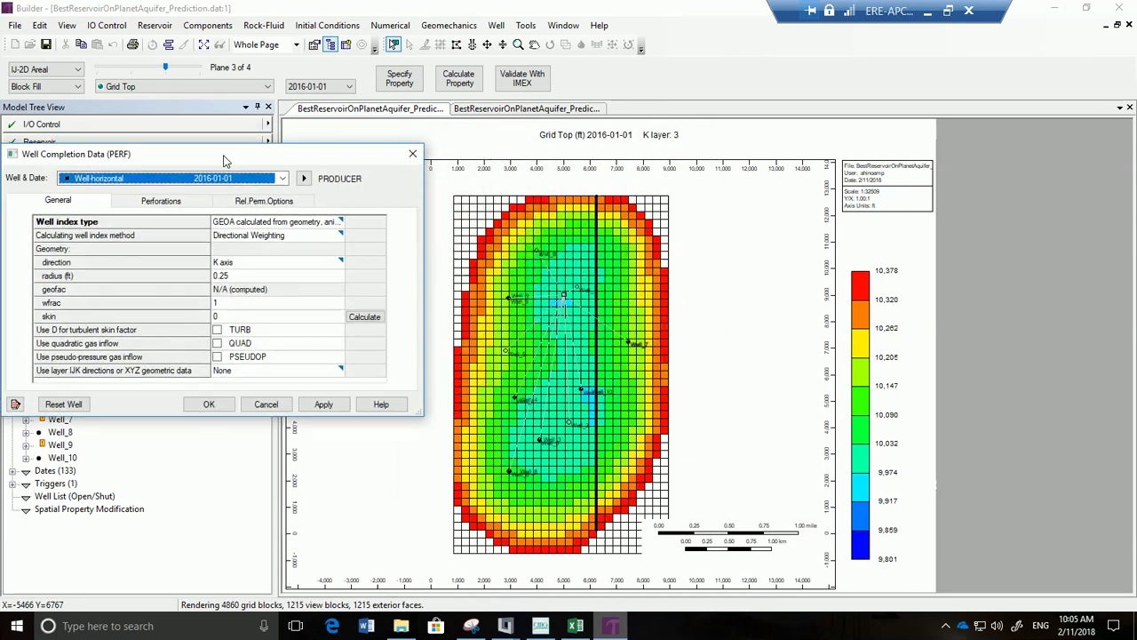
left_click(190, 201)
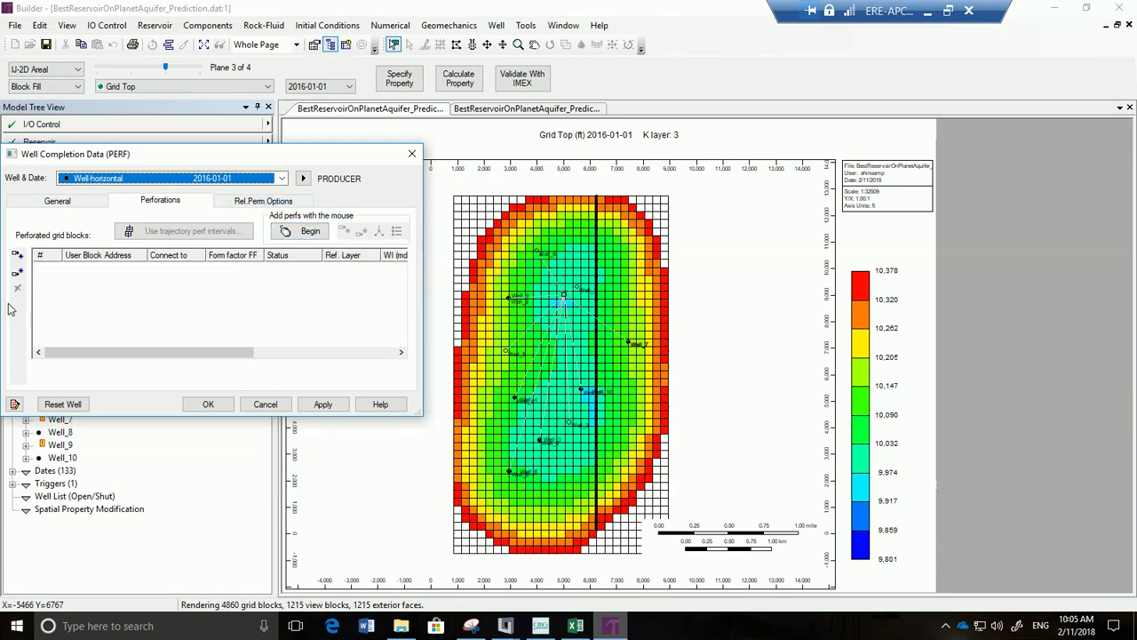
left_click(17, 256)
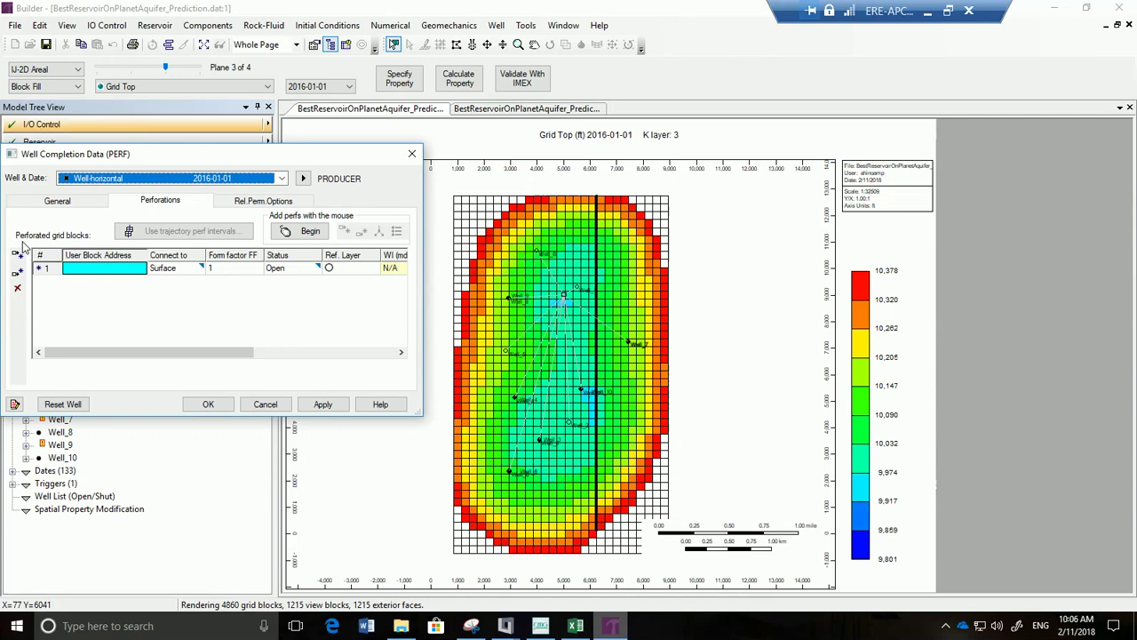
left_click(42, 268)
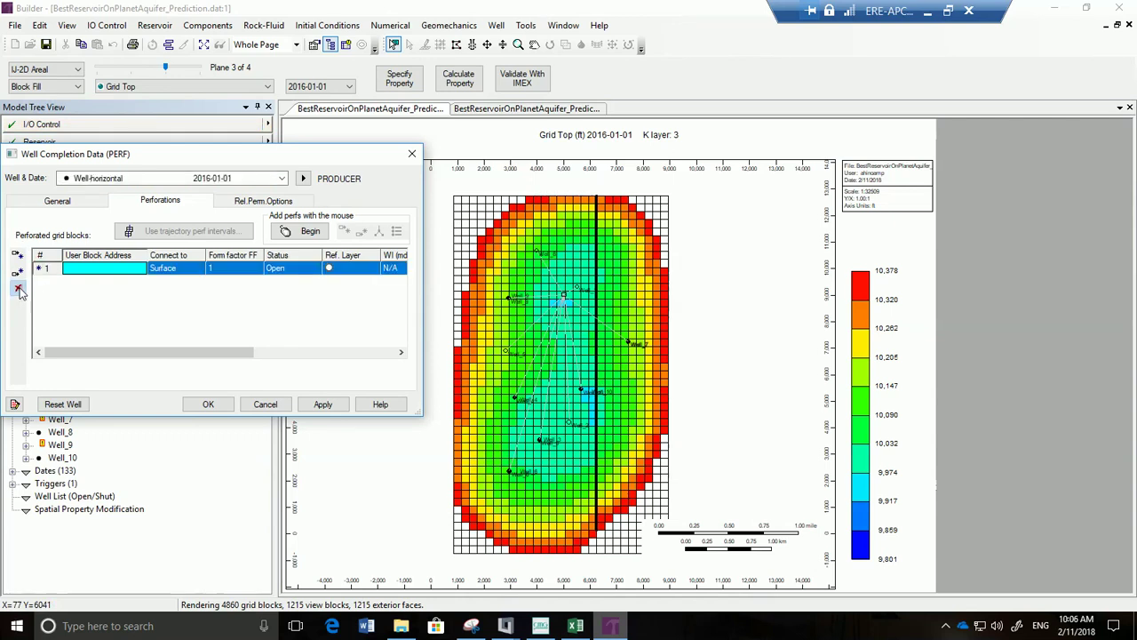
left_click(18, 288)
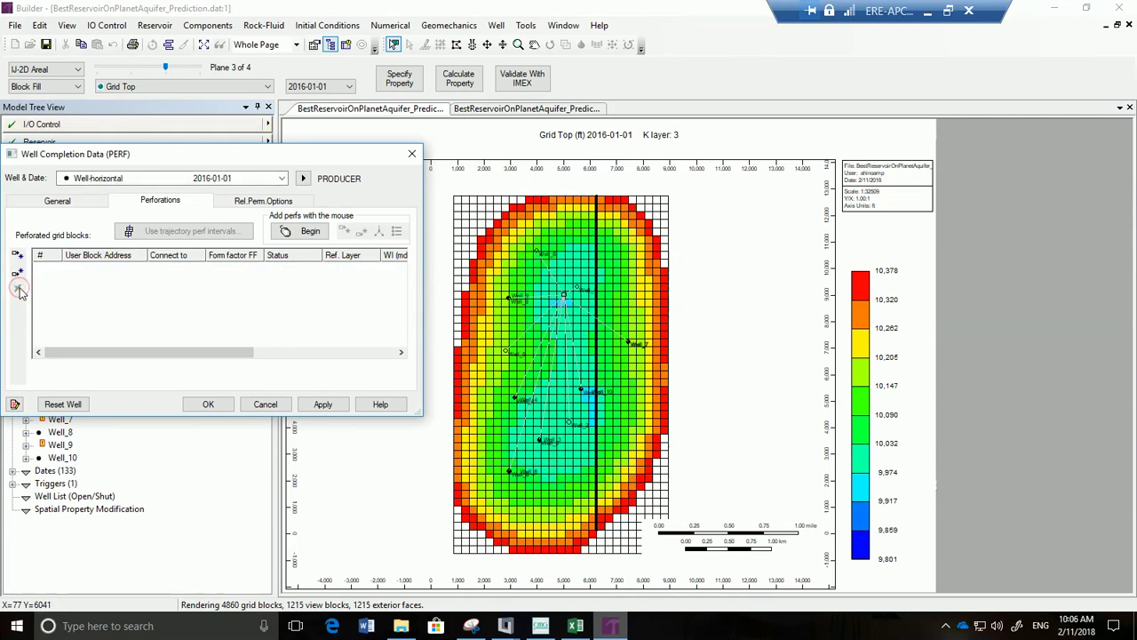
Perforate the horizontal well in blocks 20 20 3, 19 20 3, 18 20 3 and 17 20 3.
left_click(303, 231)
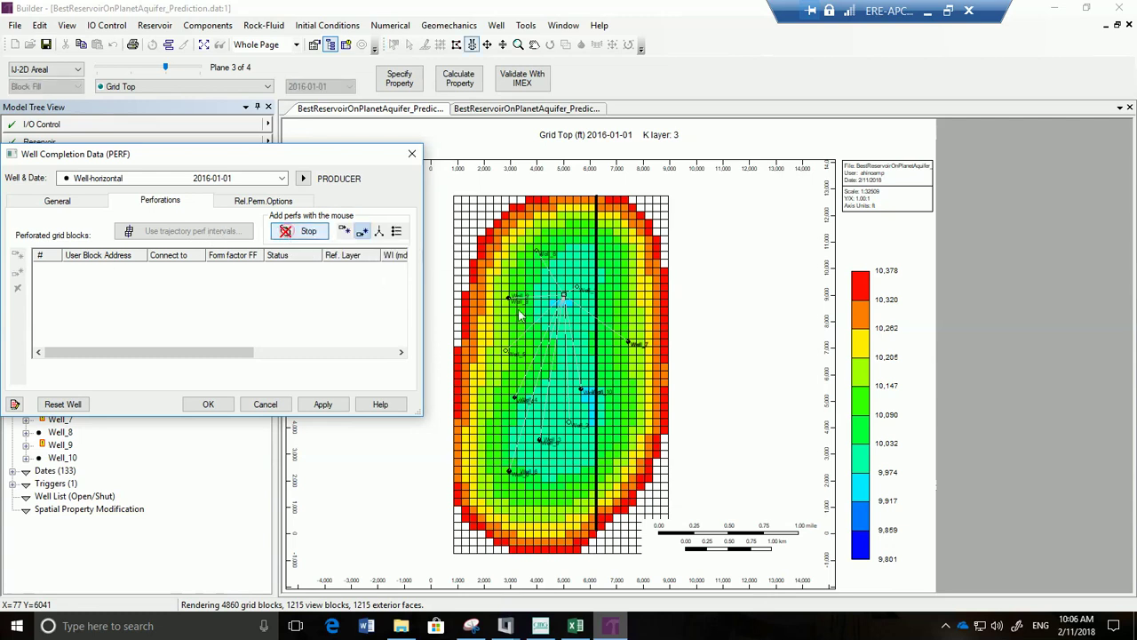
left_click(610, 352)
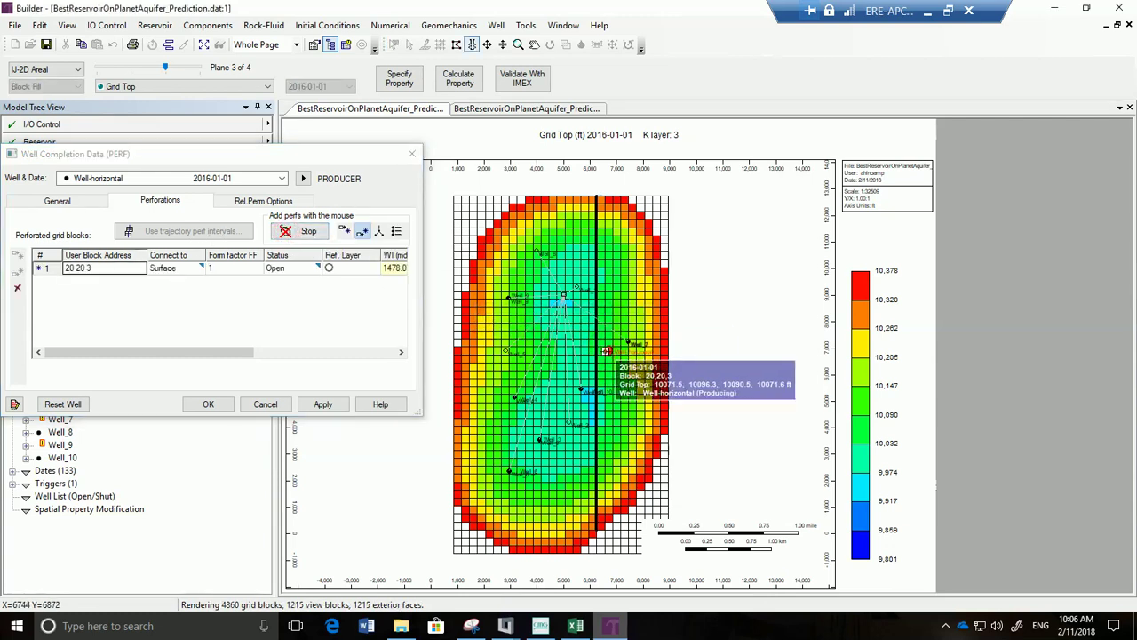
left_click(600, 352)
left_click(593, 352)
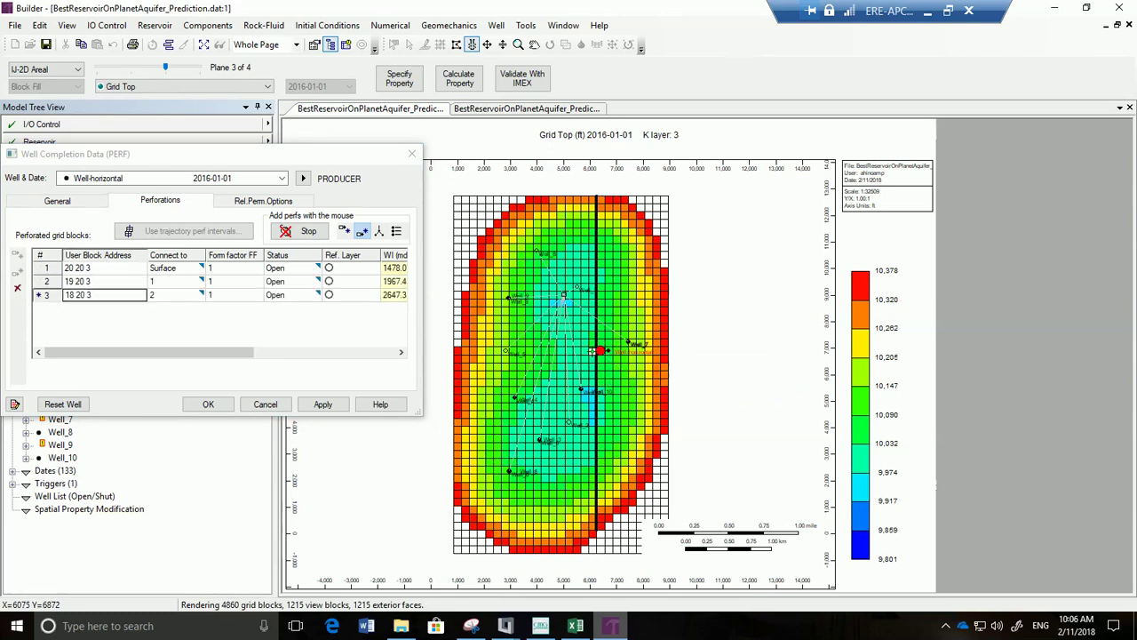
left_click(585, 352)
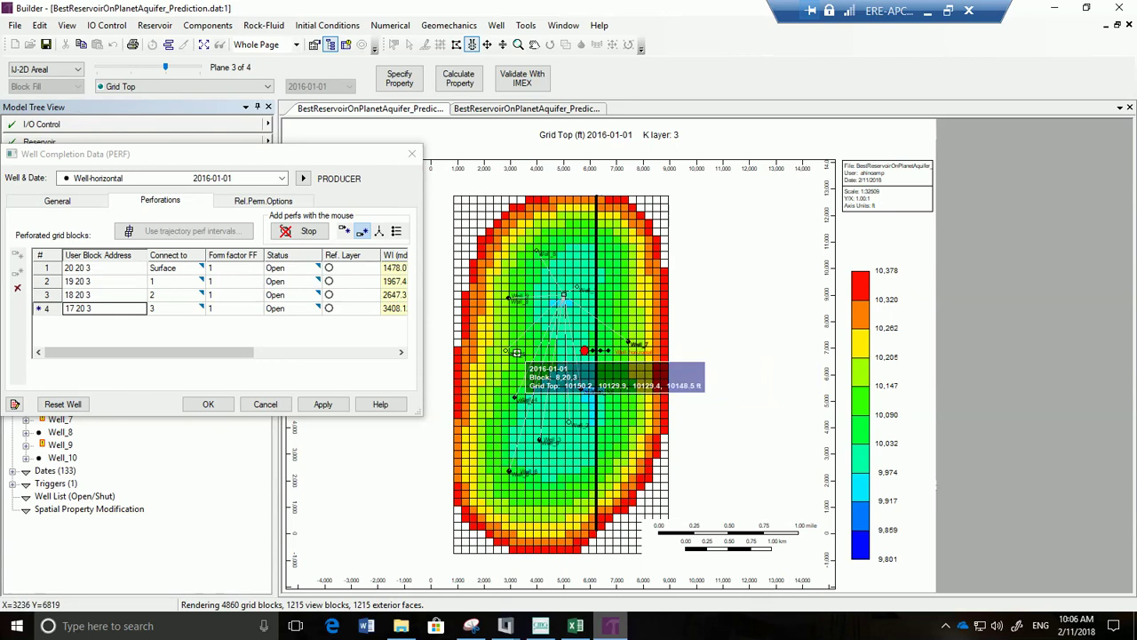
left_click(294, 233)
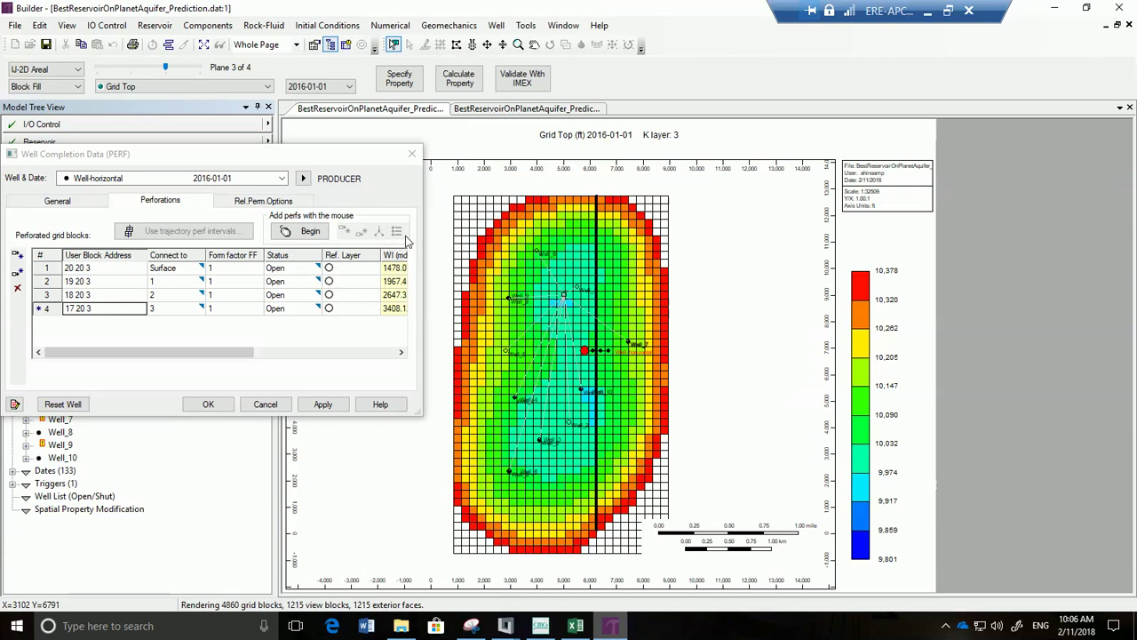
left_click(318, 233)
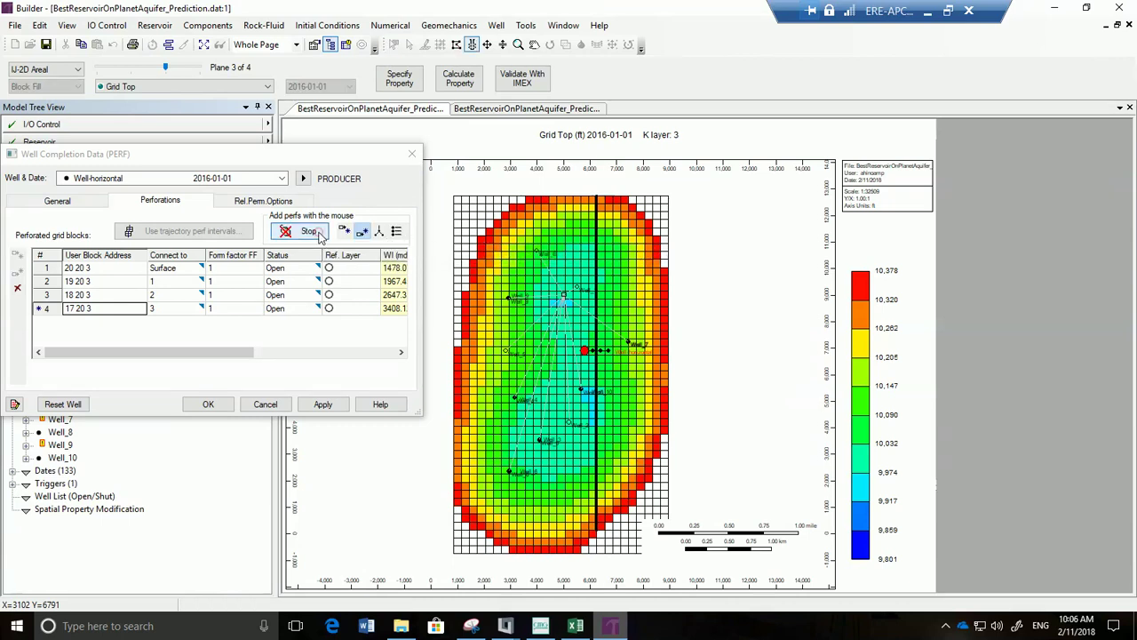
Enable 'Perforate all intermediate blocks' in Perf Options, keeping perforations following the current layer.
left_click(396, 232)
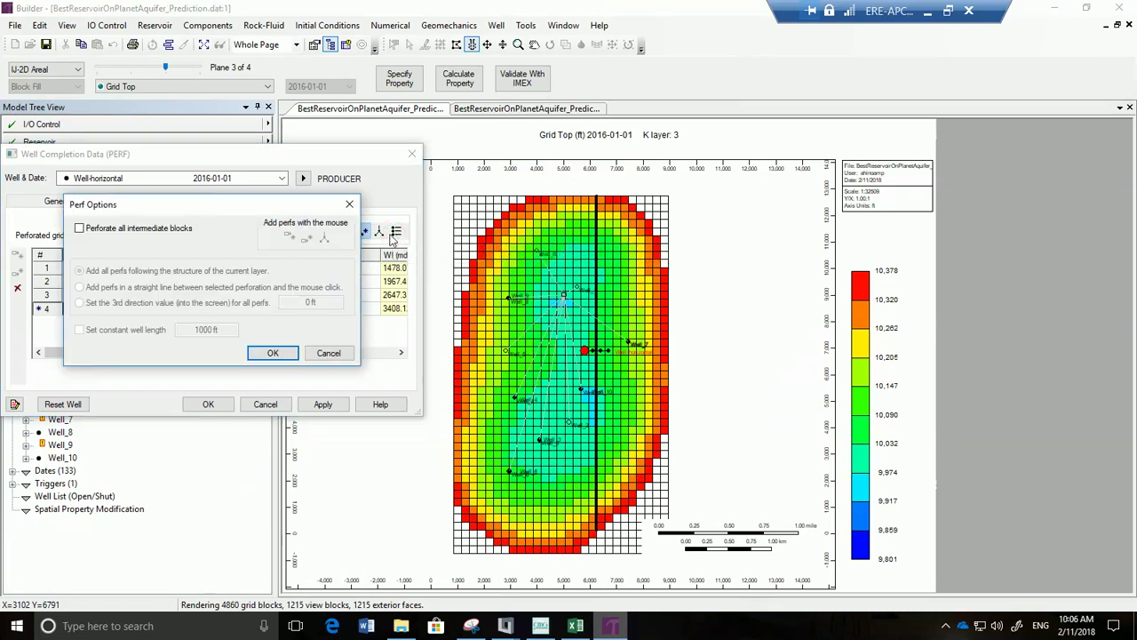
left_click(175, 231)
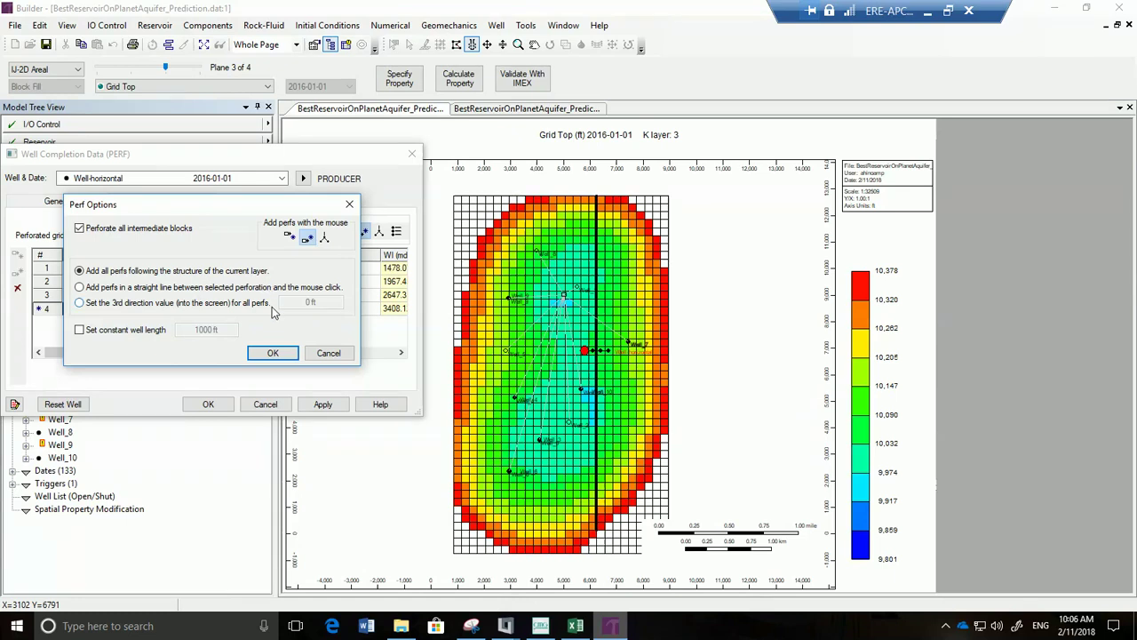
left_click(272, 353)
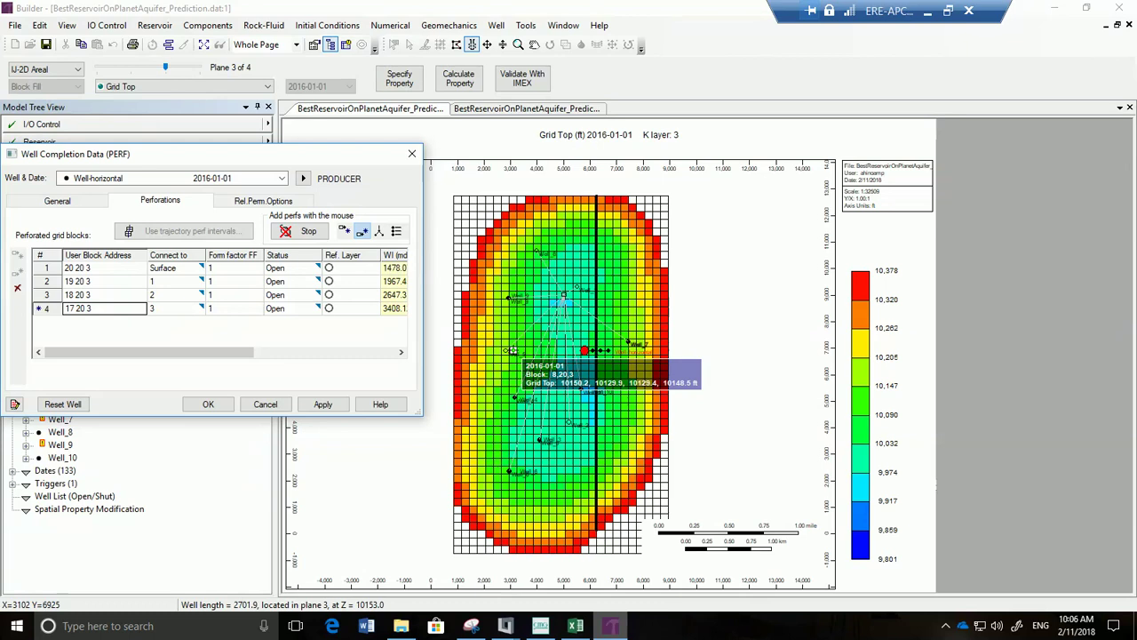
Extend the perforations along row 20 out to block 8 20 3 and accept the completion data.
left_click(513, 351)
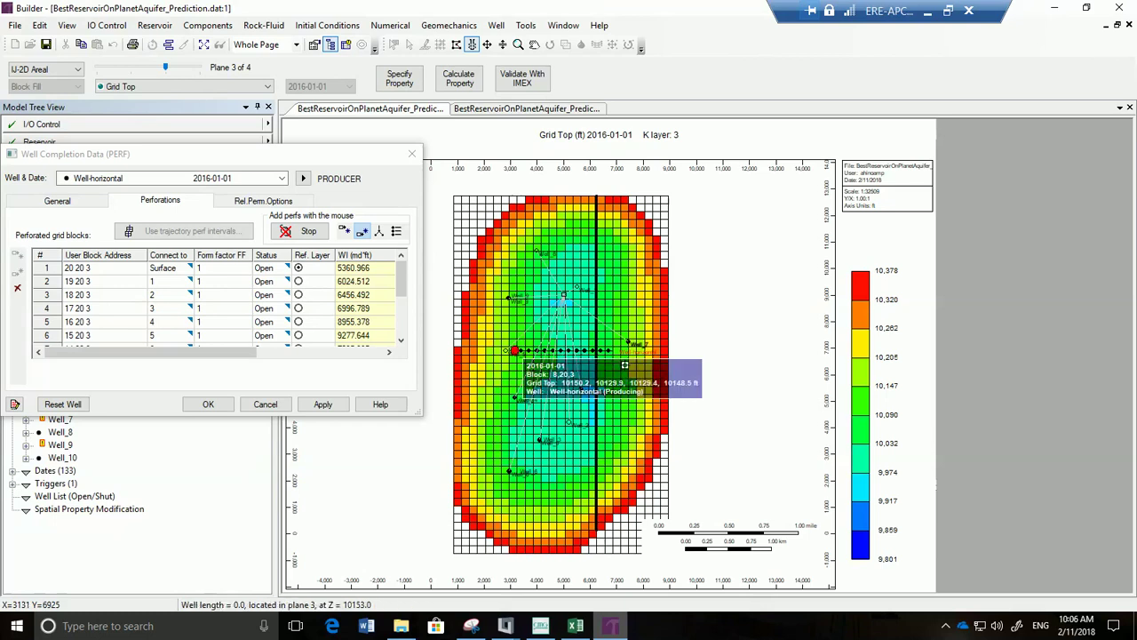
mouse_move(399, 276)
left_mouse_down()
mouse_move(399, 331)
mouse_move(400, 276)
left_mouse_up()
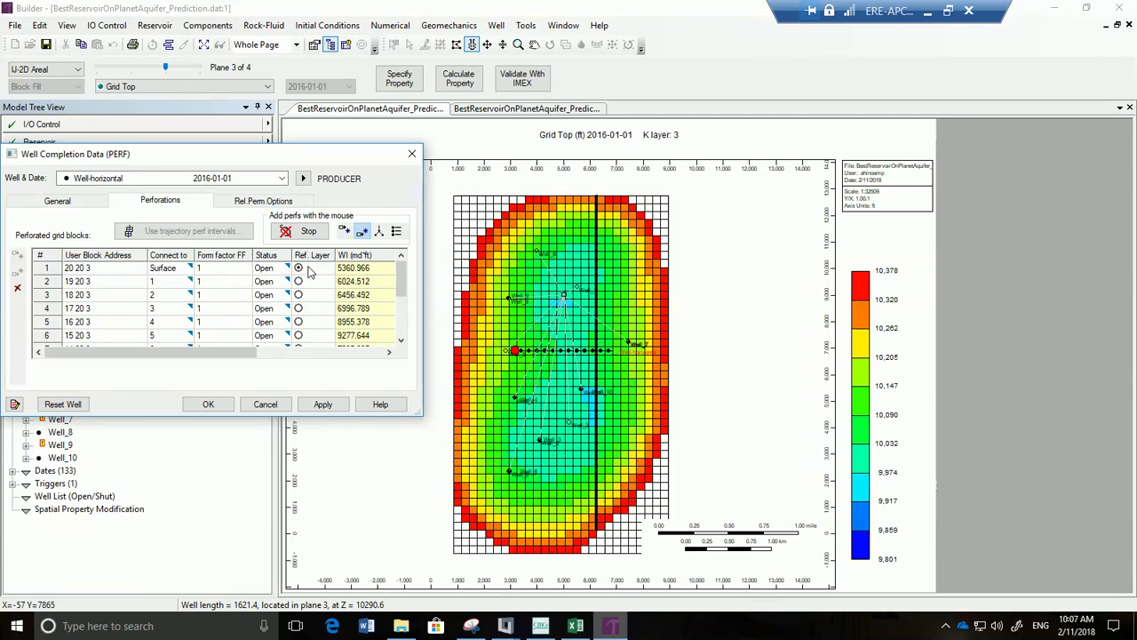
left_click(210, 403)
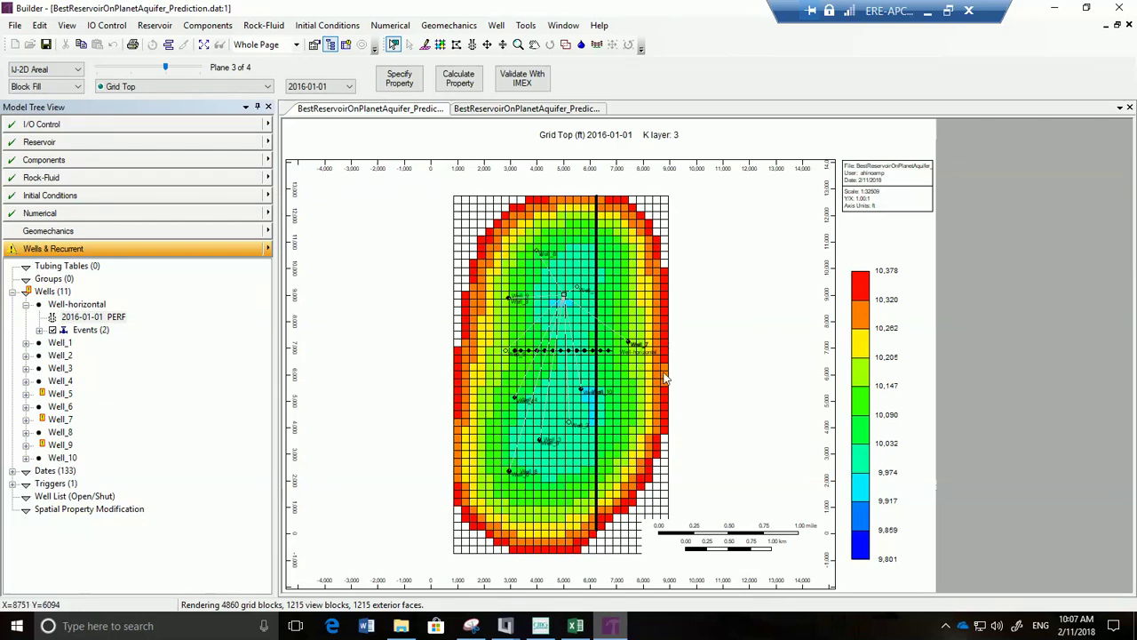
Save As BestReservoirOnPlanetAquifer_Prediction_Trigger_Horizontal.dat by appending _Trigger_Horizontal to the main file name.
left_click(23, 27)
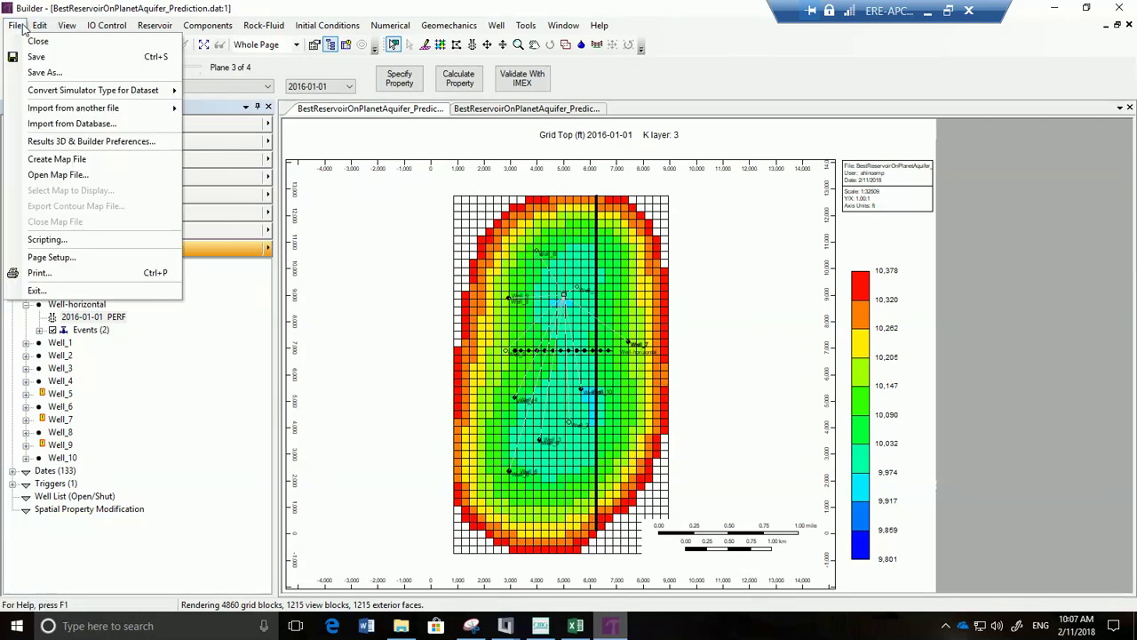
left_click(55, 76)
double_click(593, 233)
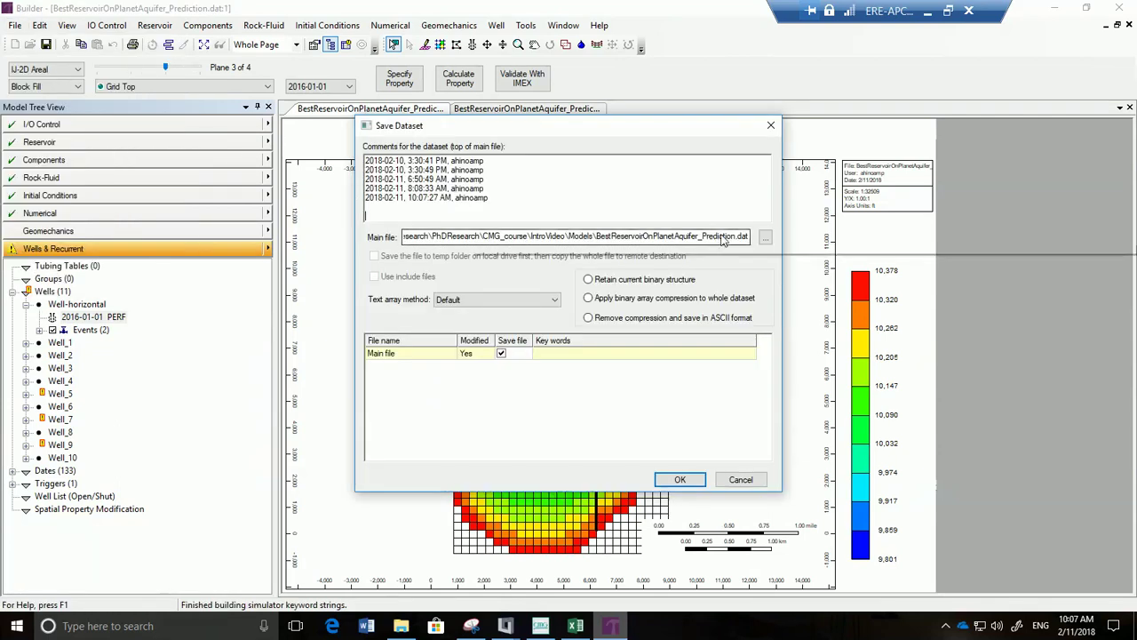
left_click(738, 239)
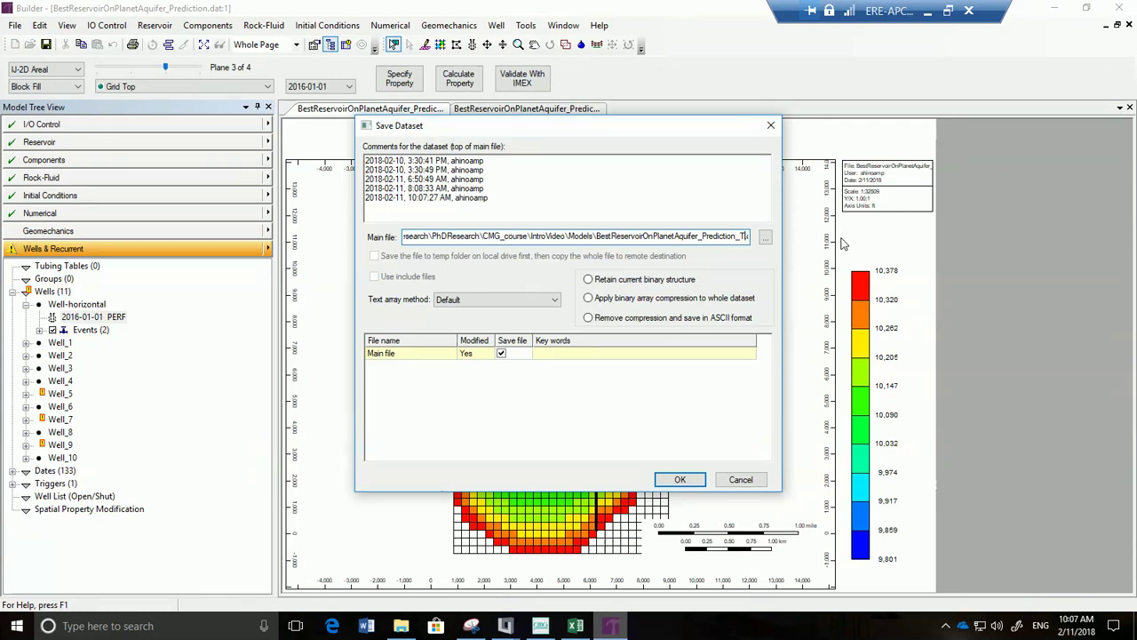
type("_Trigger_")
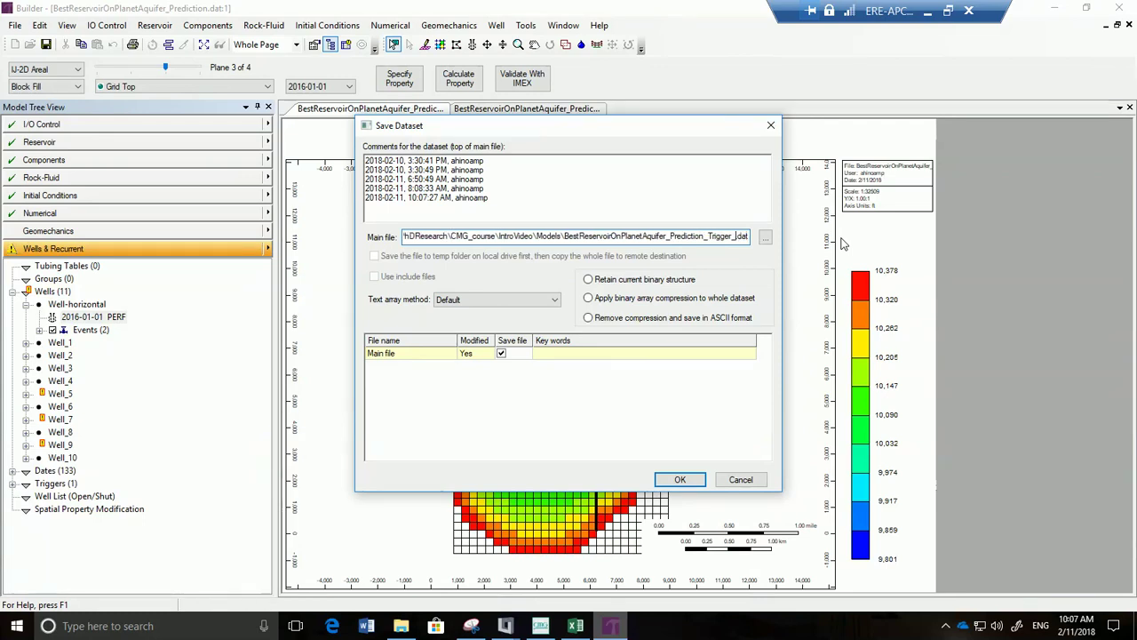
type("Horiz")
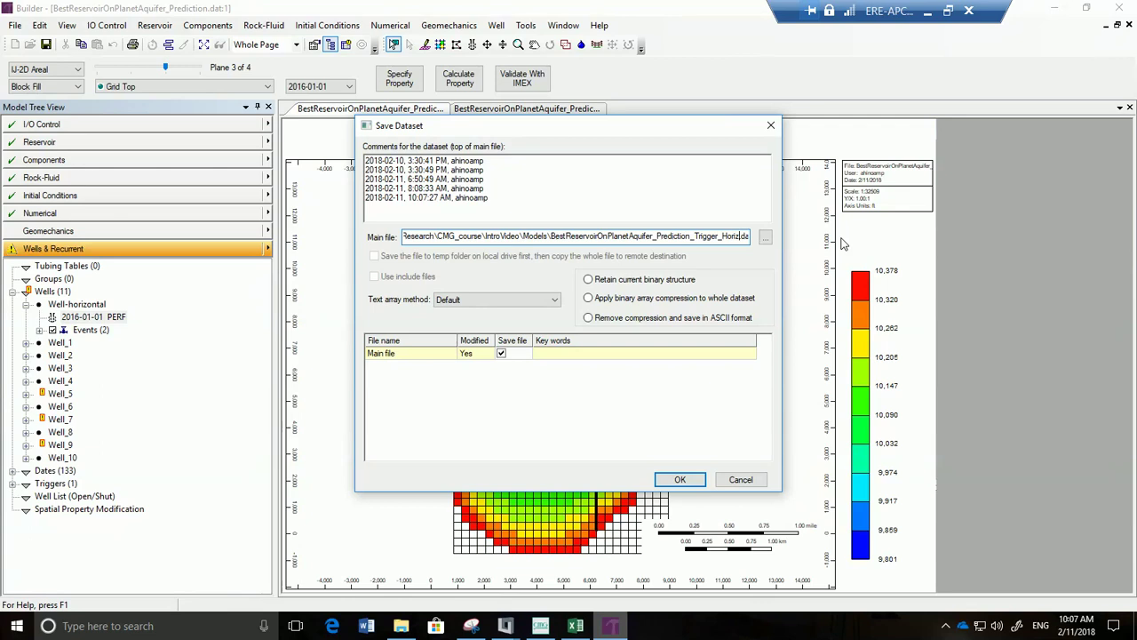
type("ontal")
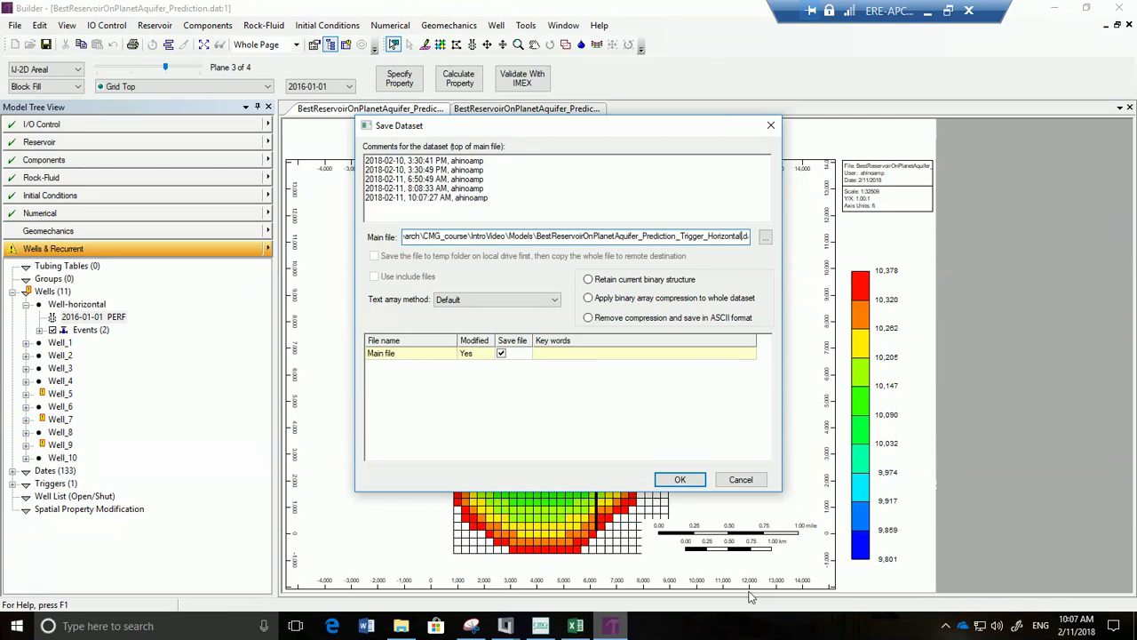
left_click(680, 479)
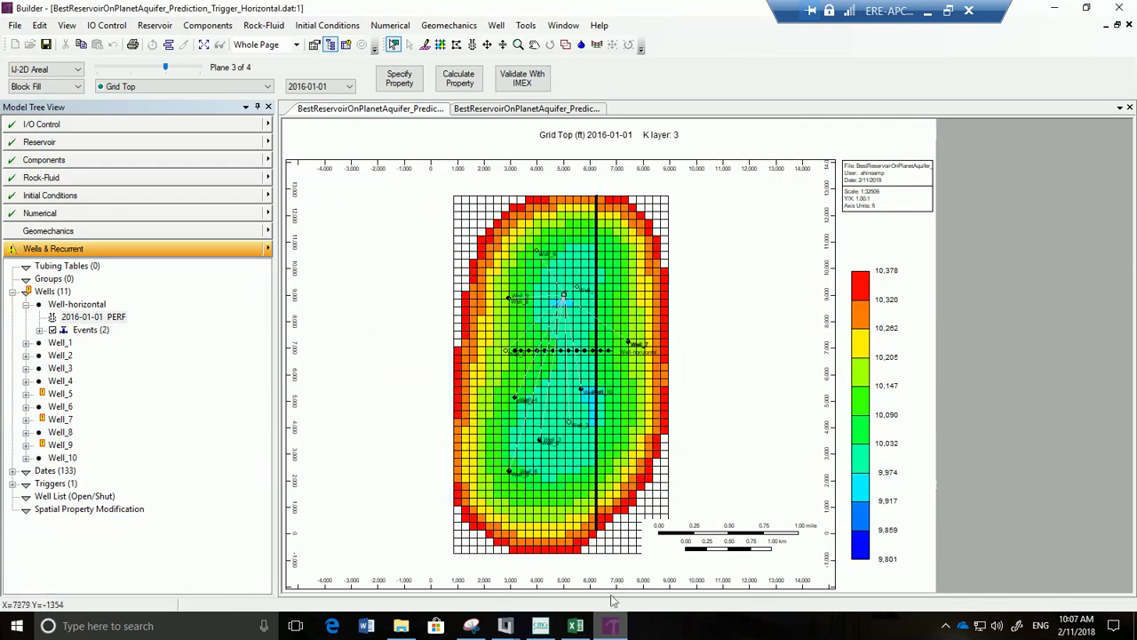
Submit the Trigger_Horizontal dataset from the Launcher to IMEX using 3 processors.
left_click(544, 628)
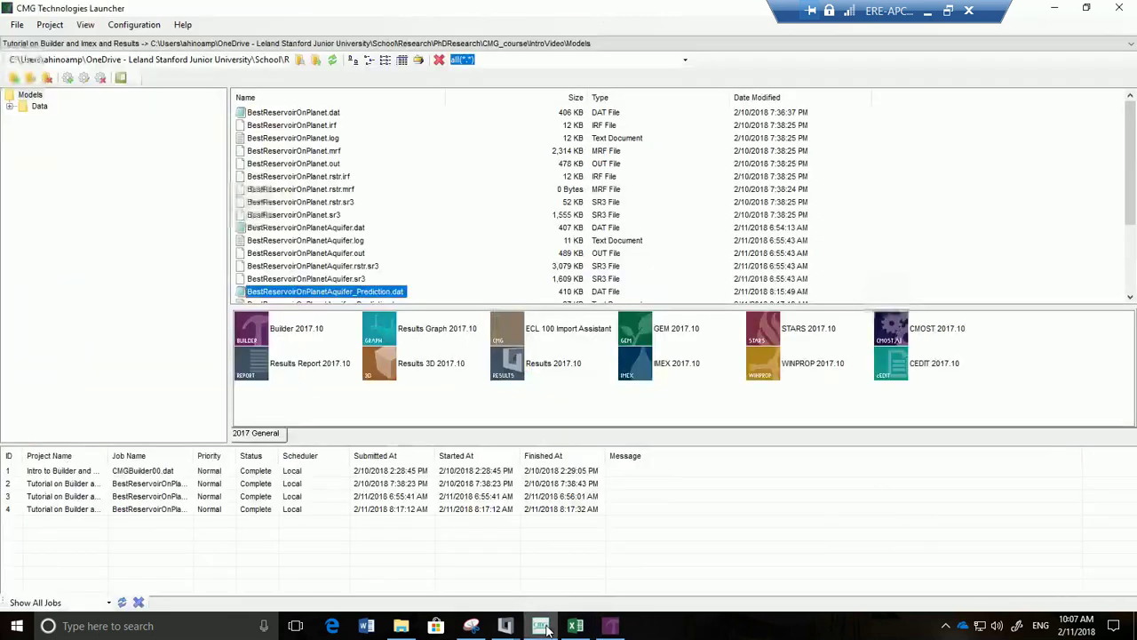
scroll(367, 255, "down", 3)
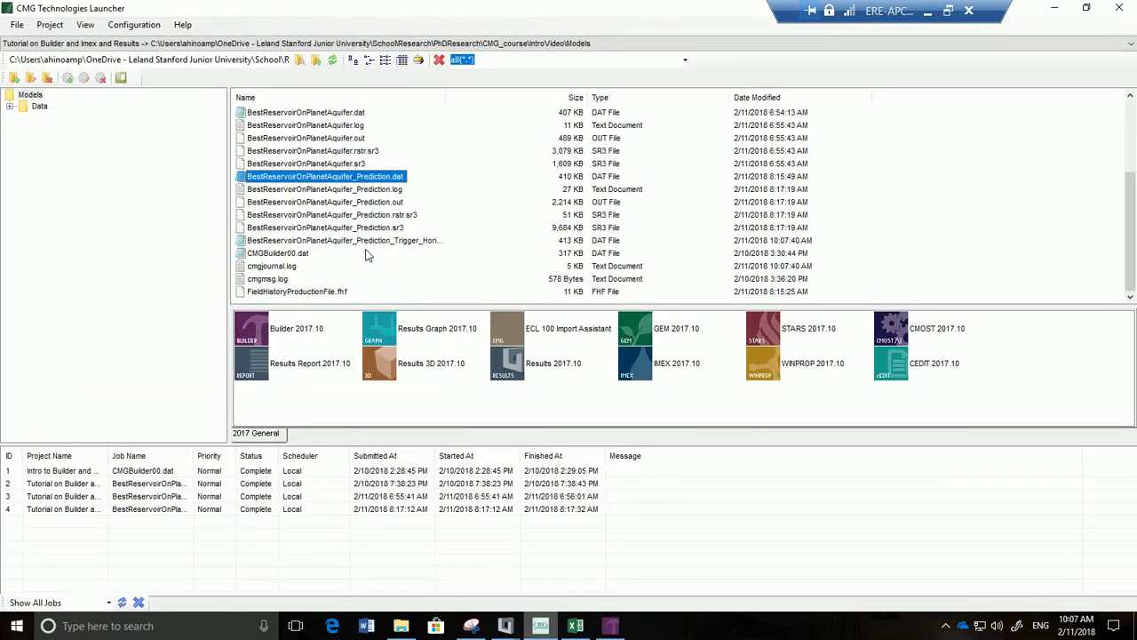
left_click(384, 242)
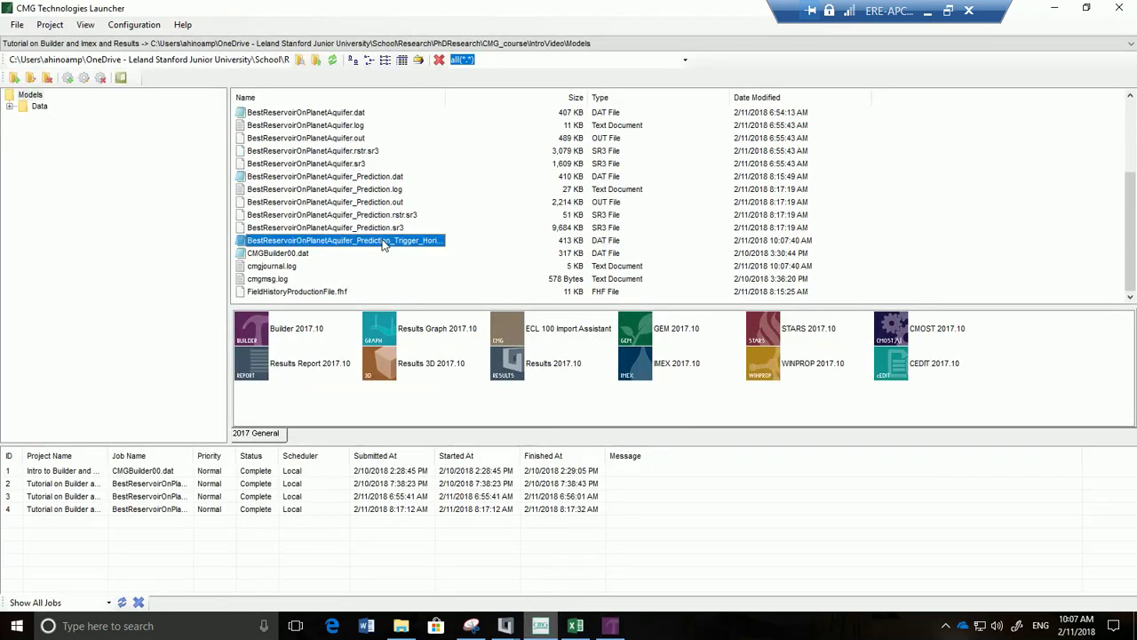
left_click(662, 373)
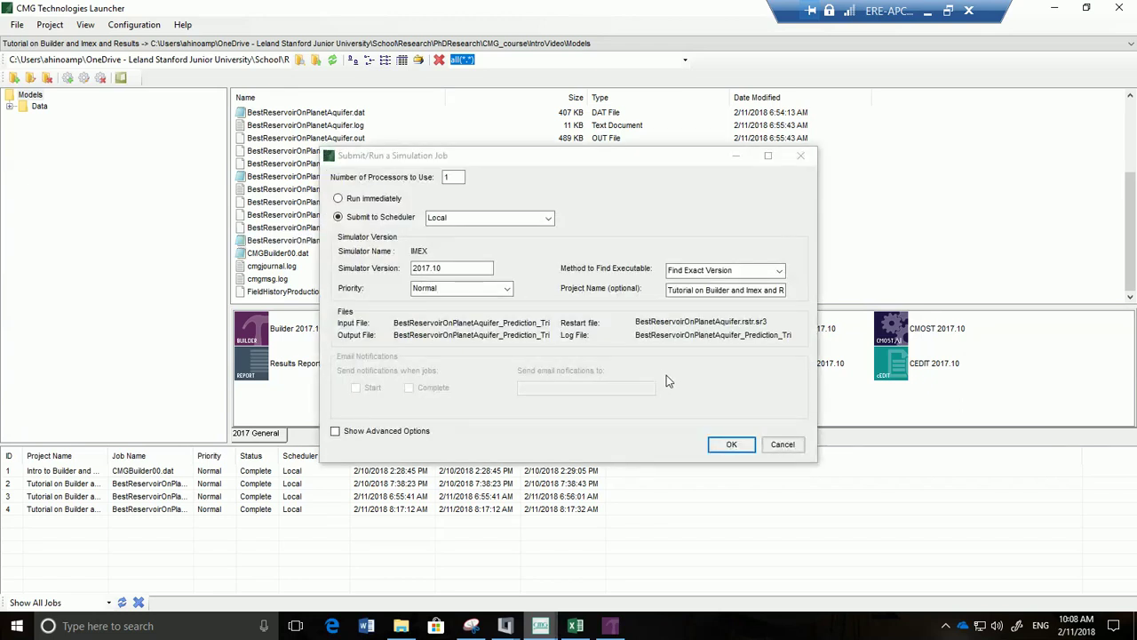
double_click(452, 179)
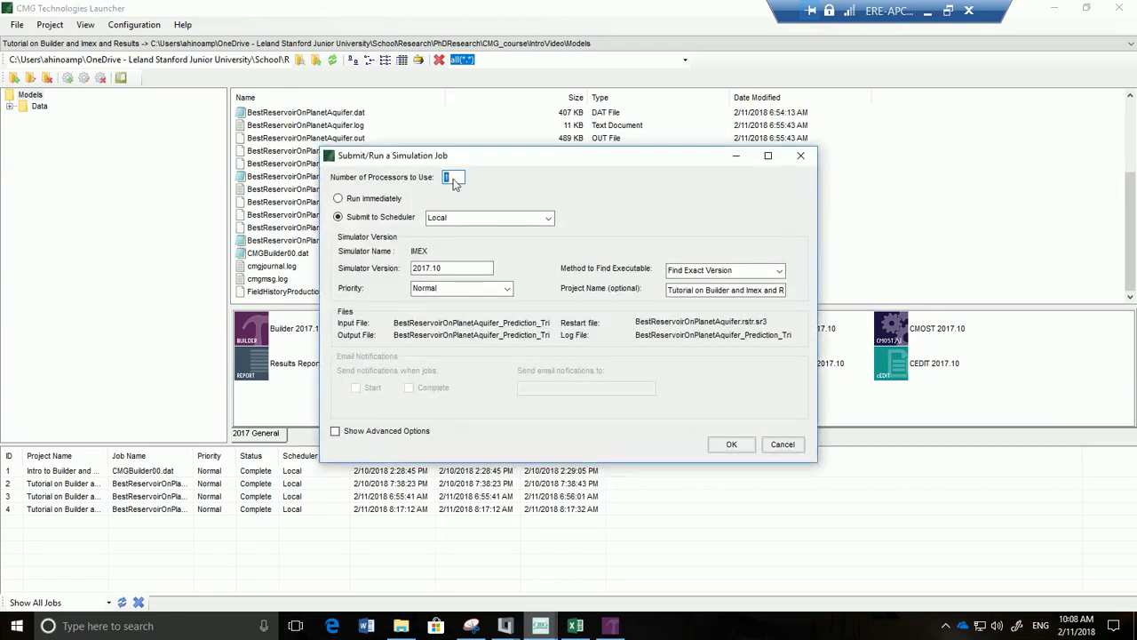
type("3")
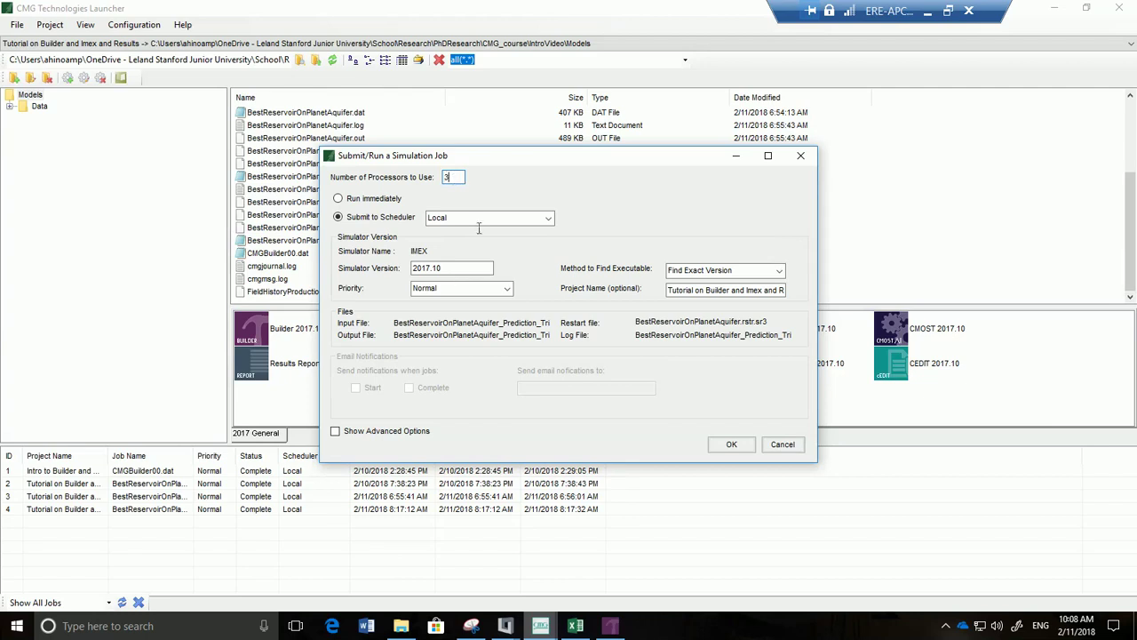
left_click(721, 442)
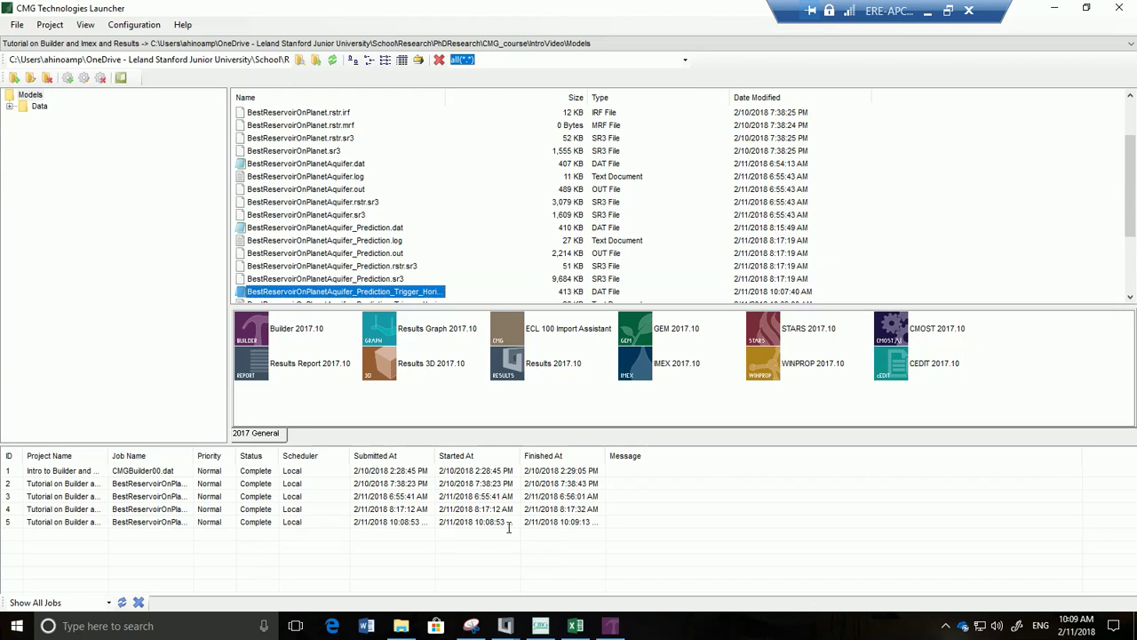
In the Results window, show the project's data sources and the loaded results file details.
mouse_move(508, 628)
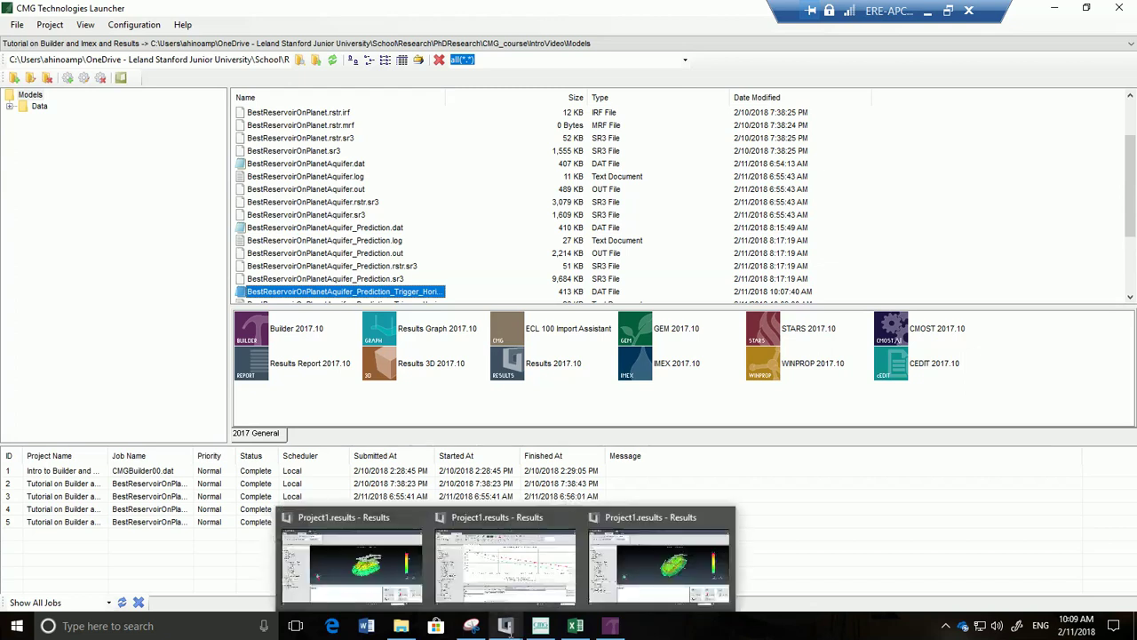
mouse_move(635, 560)
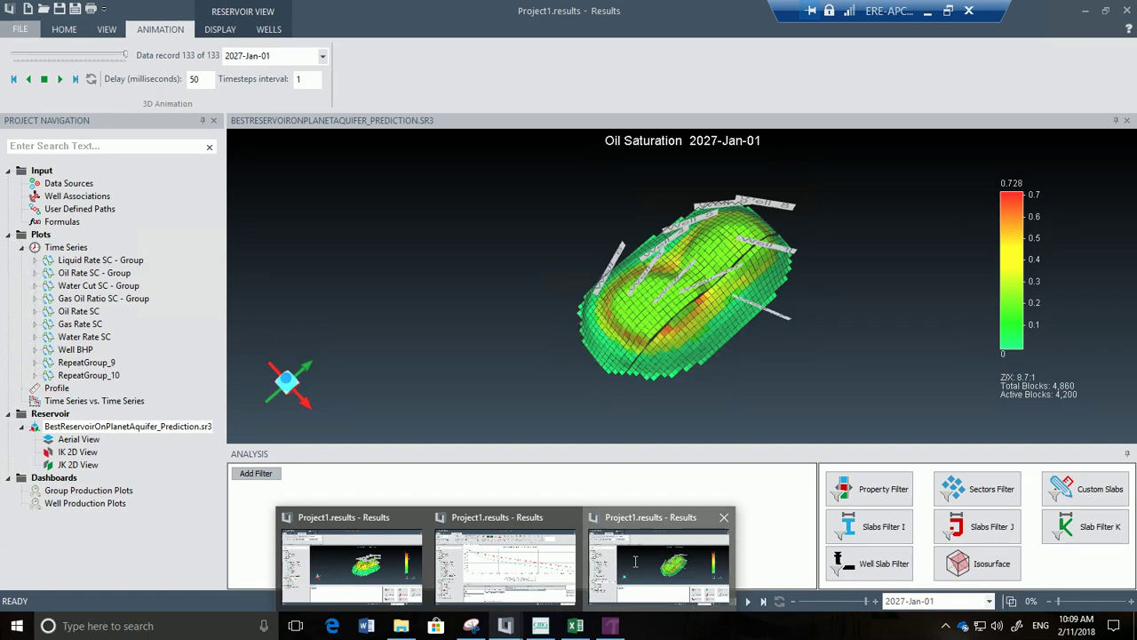
left_click(635, 560)
left_click(64, 183)
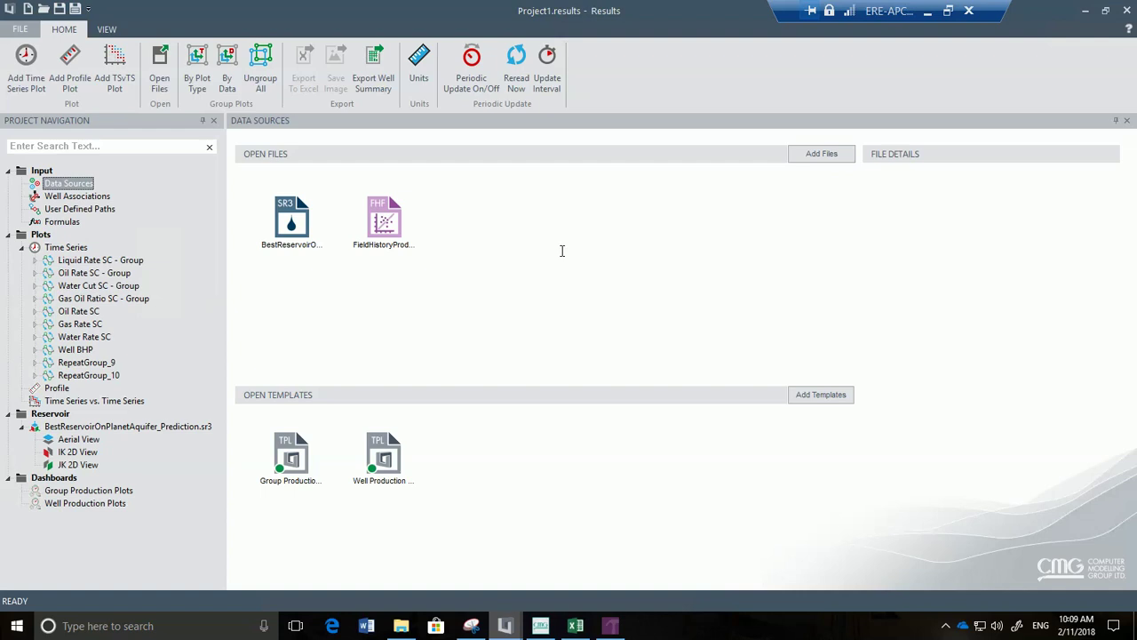
left_click(302, 224)
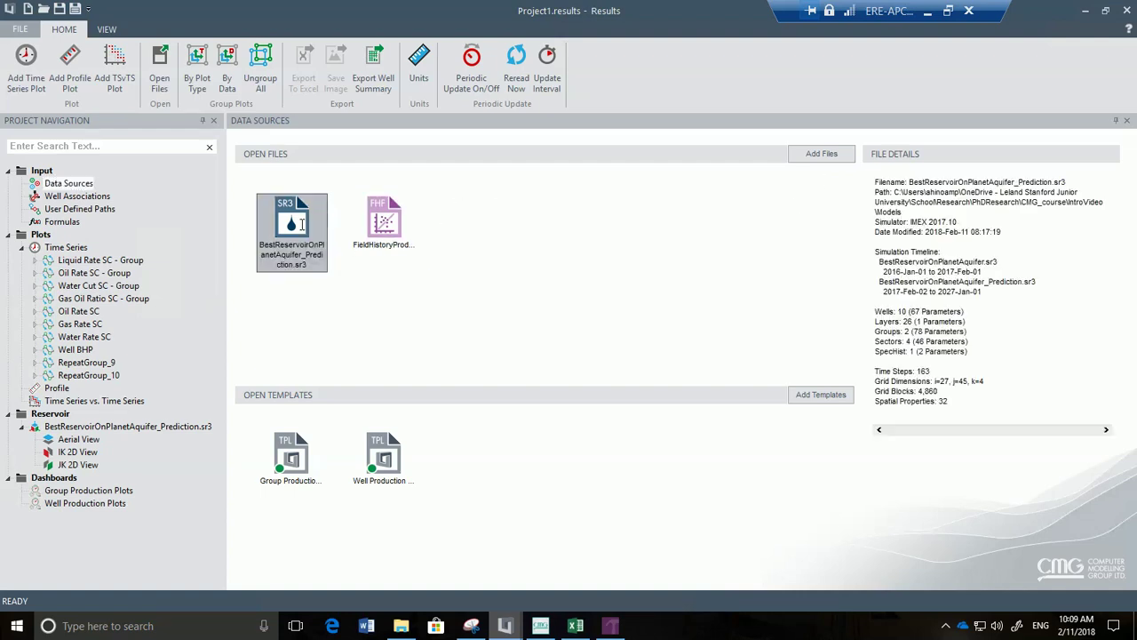
Add BestReservoirOnPlanetAquifer_Prediction_Trigger_Horizontal.sr3 as another results file.
left_click(816, 154)
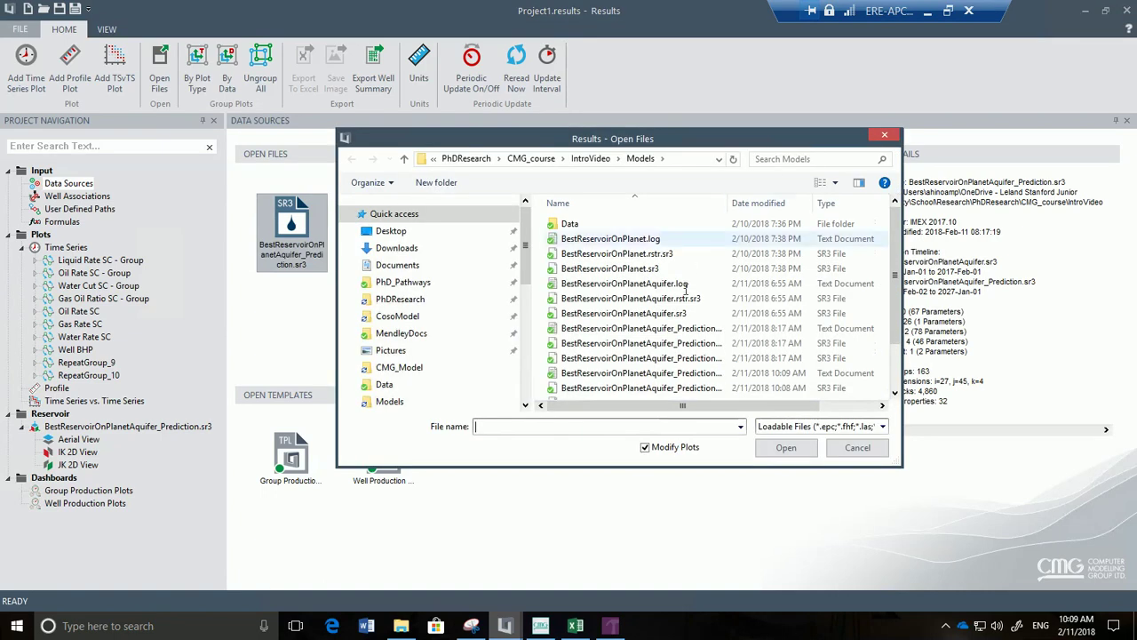
scroll(651, 325, "down", 2)
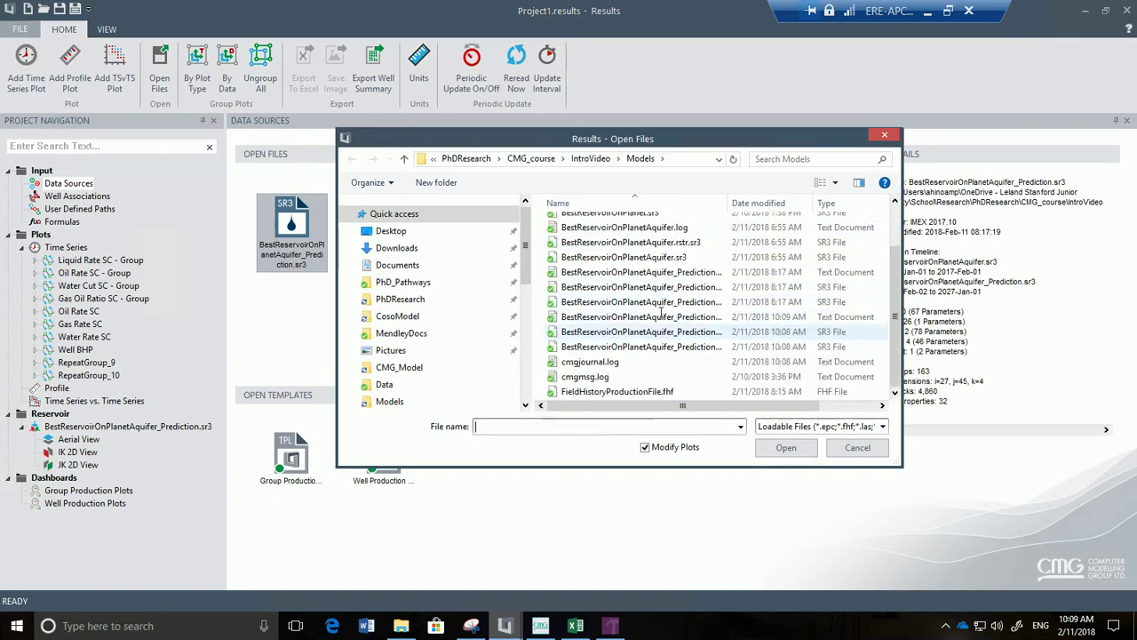
left_click_drag(730, 207, 802, 203)
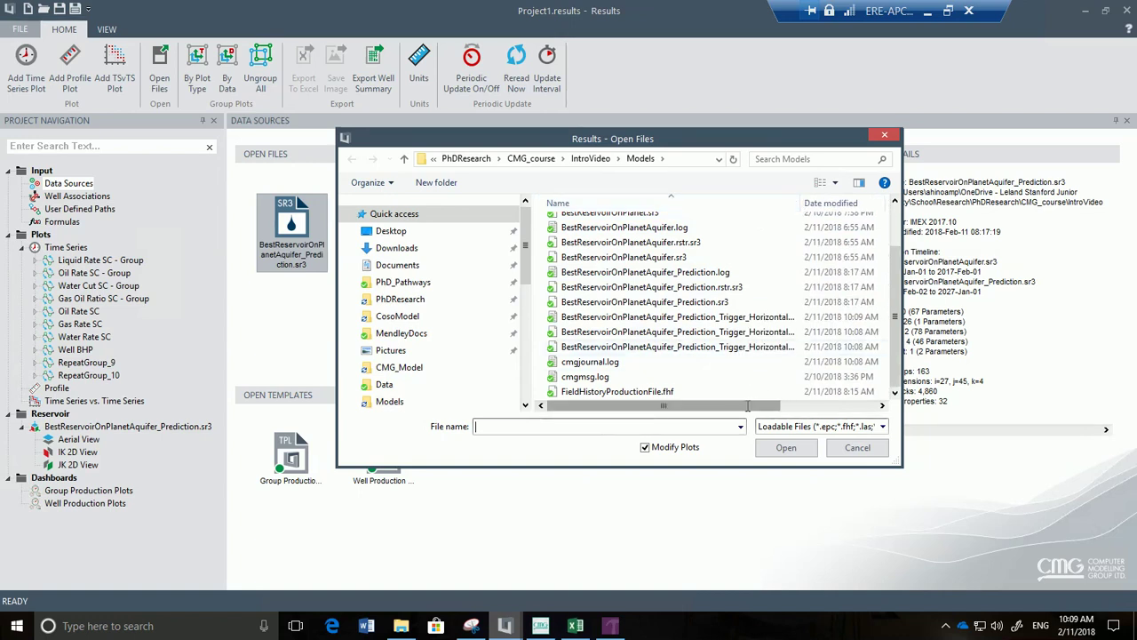
left_click_drag(747, 405, 838, 393)
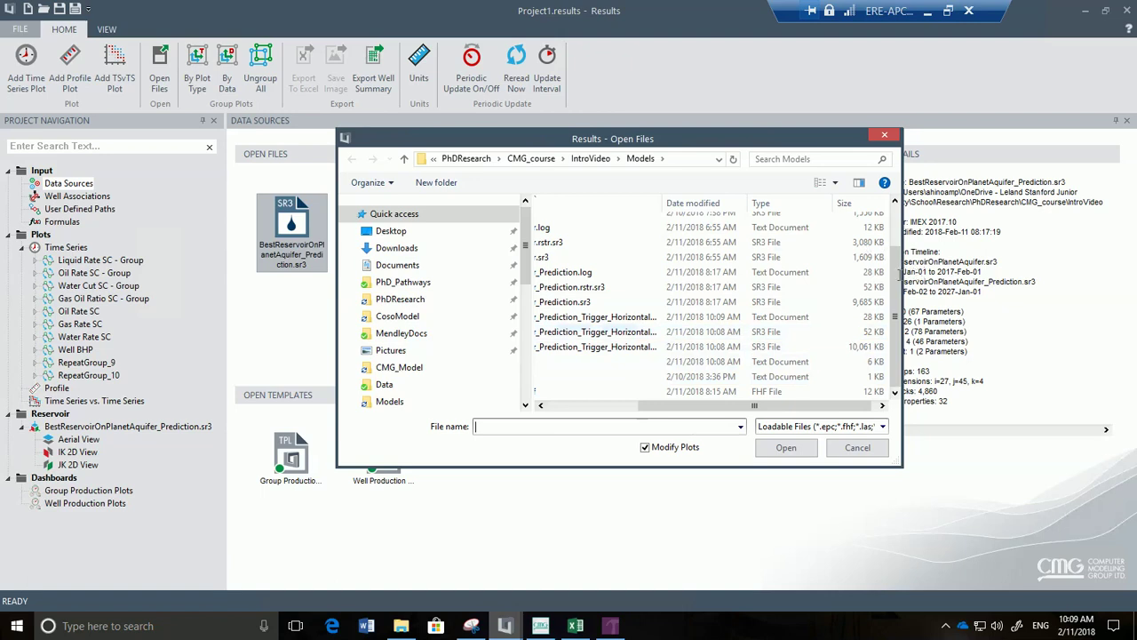
left_click_drag(915, 274, 1065, 244)
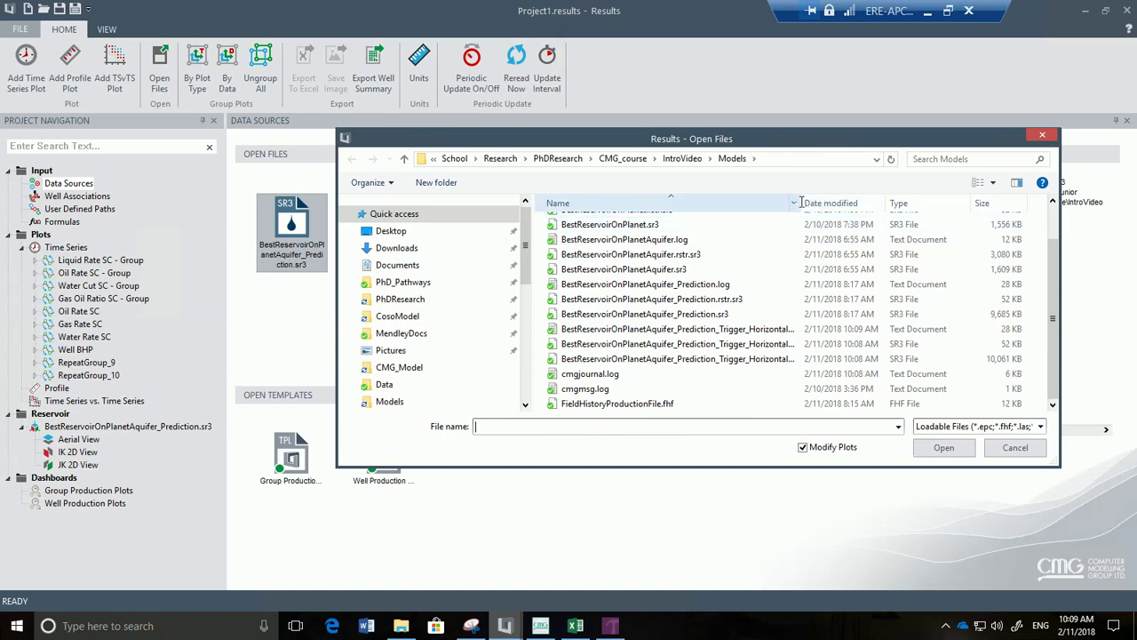
left_click_drag(797, 203, 837, 202)
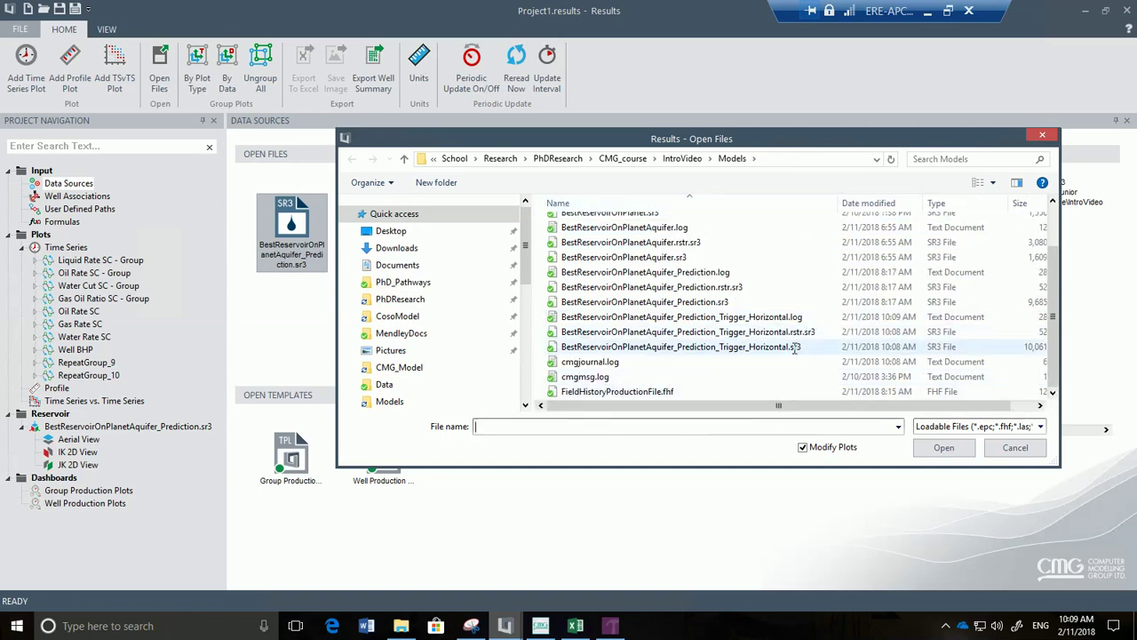
double_click(794, 346)
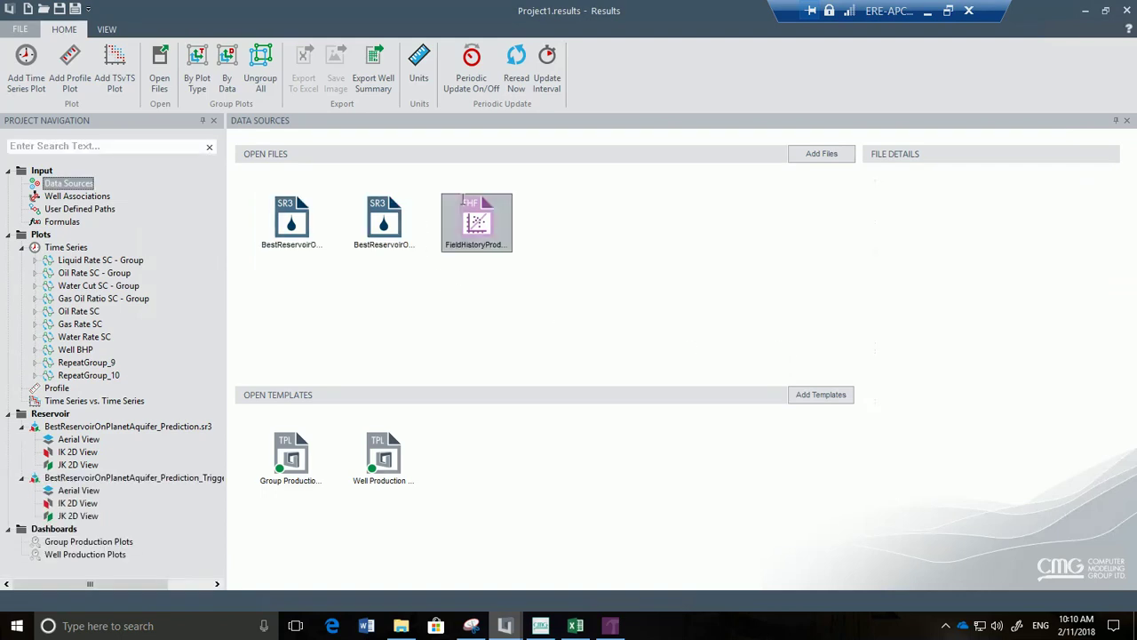
Set up a time-series plot of Sectors data: both runs, Entire Field, Oil Prod Cum SCTR.
left_click(59, 248)
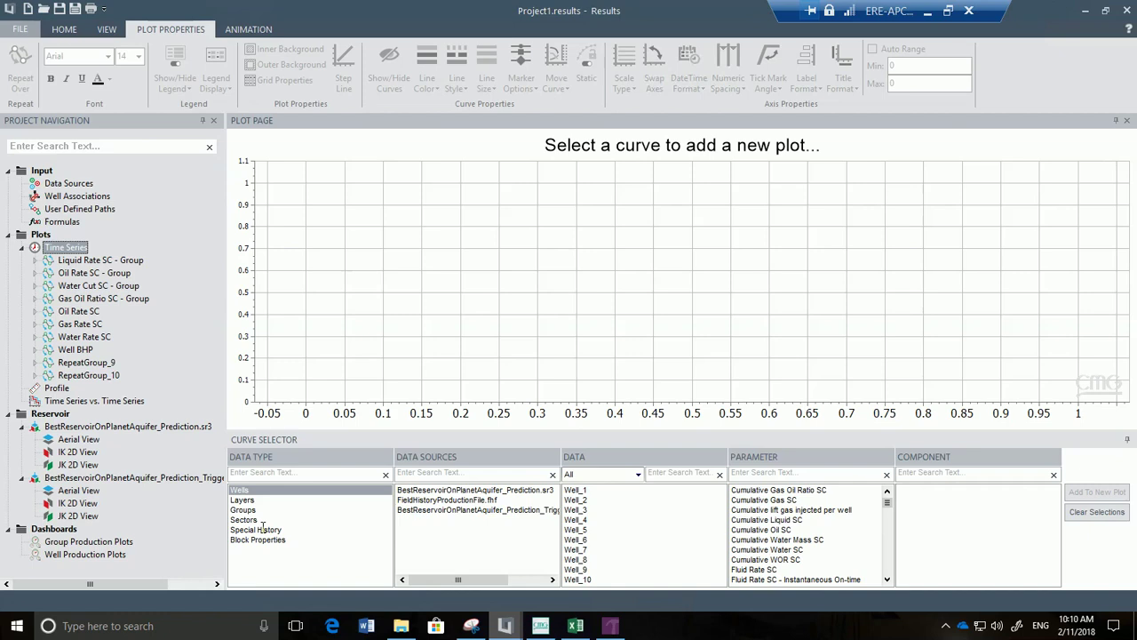
left_click(262, 527)
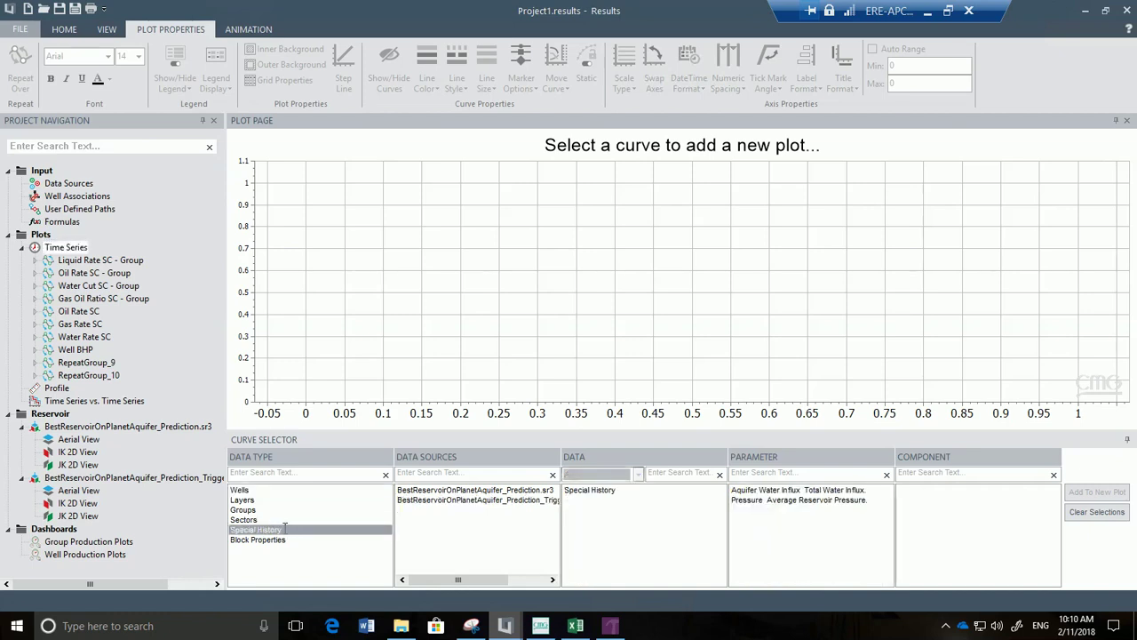
left_click(262, 520)
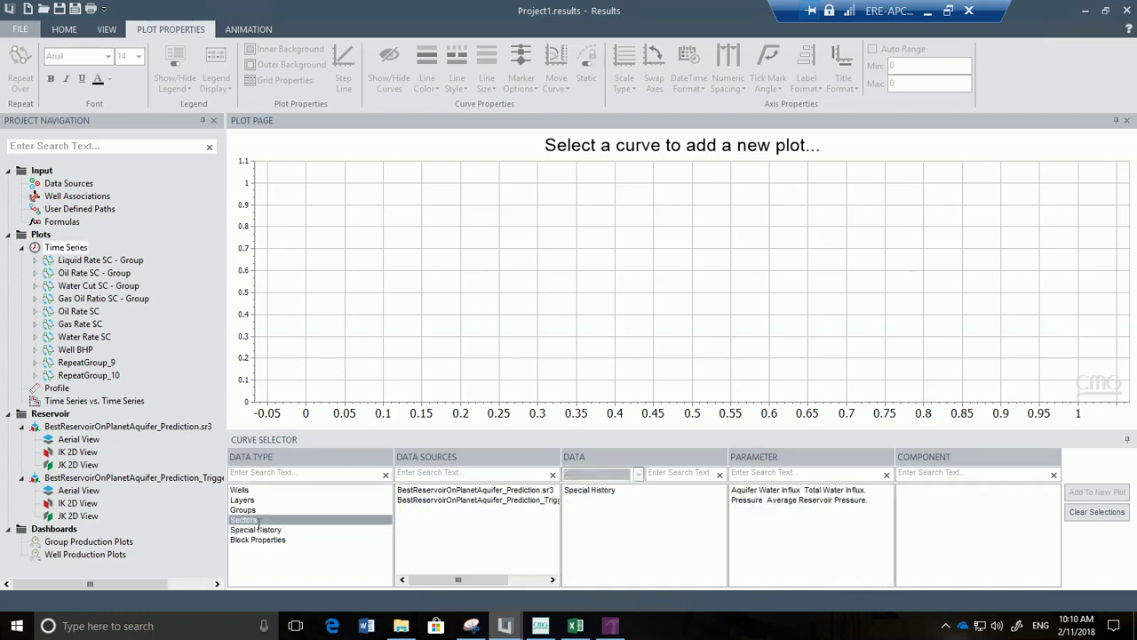
left_click(448, 490)
left_click(450, 499, "ctrl")
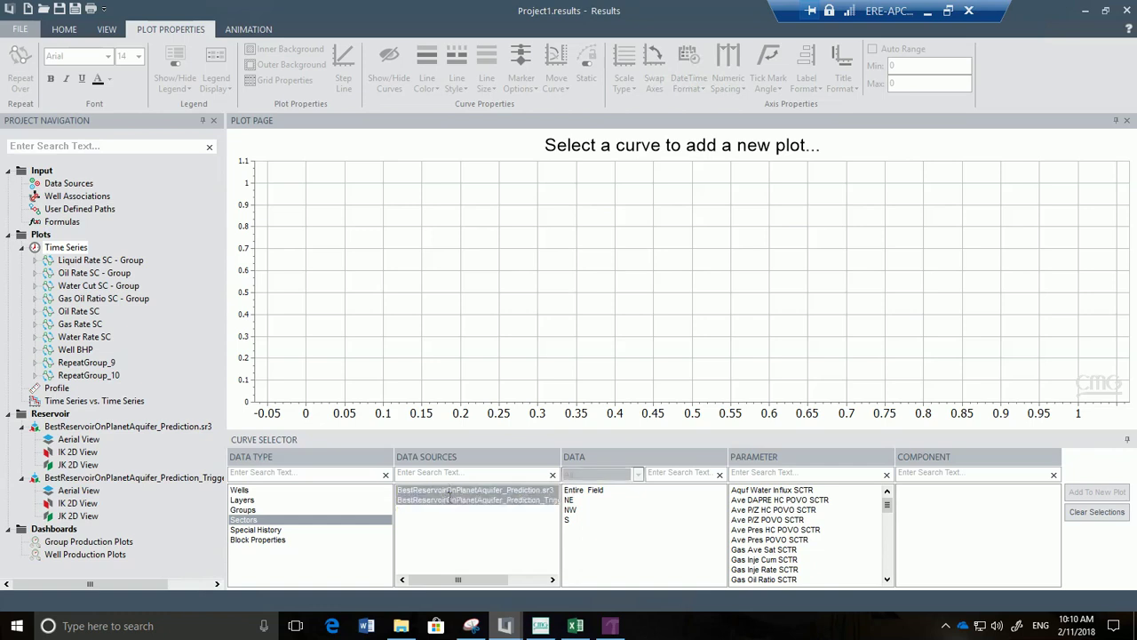
left_click(598, 489)
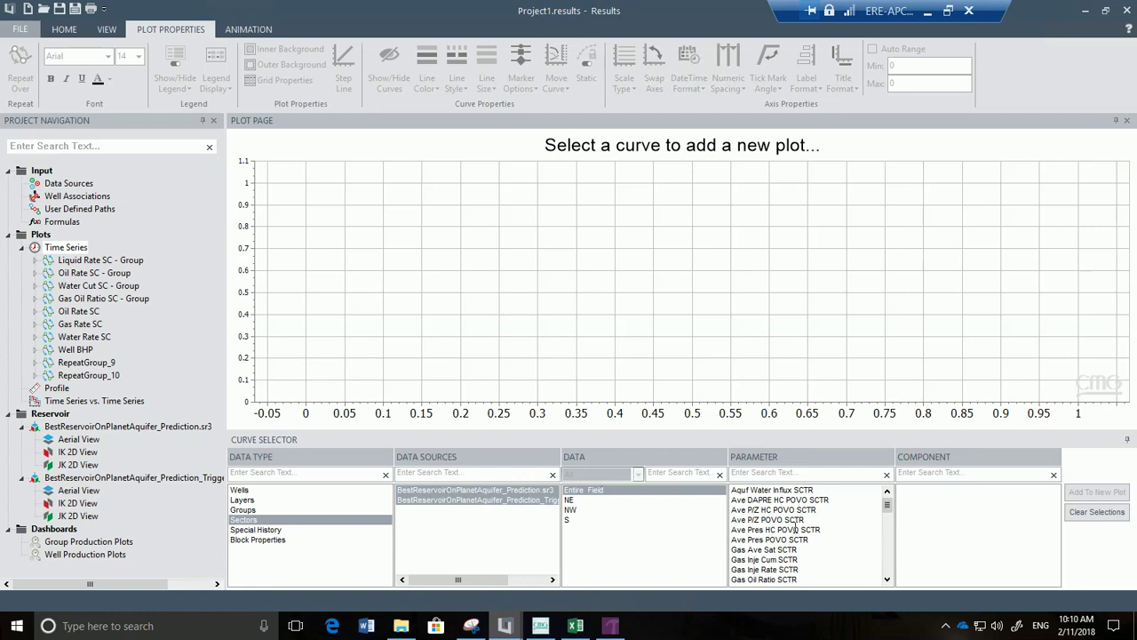
scroll(796, 530, "down", 8)
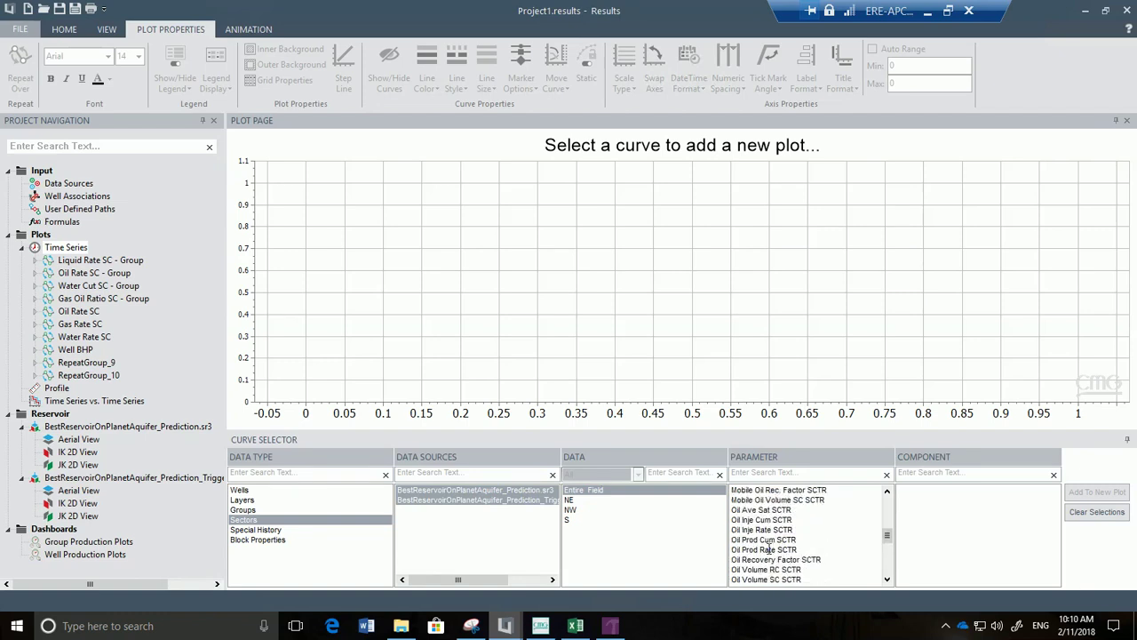
left_click(778, 541)
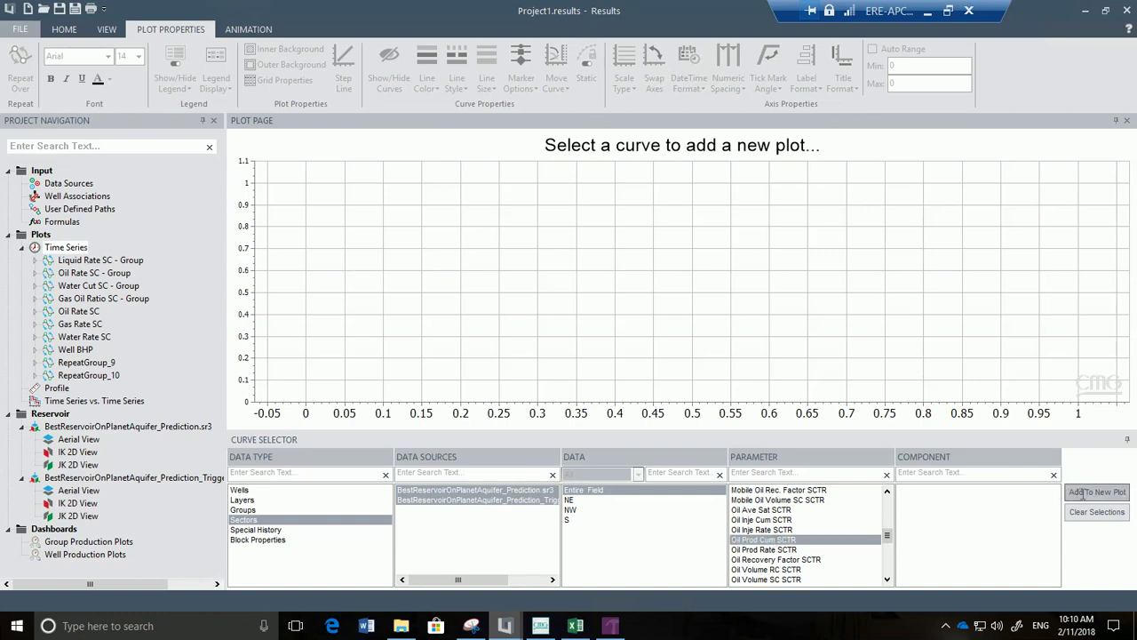
Plot both cumulative oil curves, zoom into early 2025, and select the Trigger_Horizontal curve.
left_click(1083, 495)
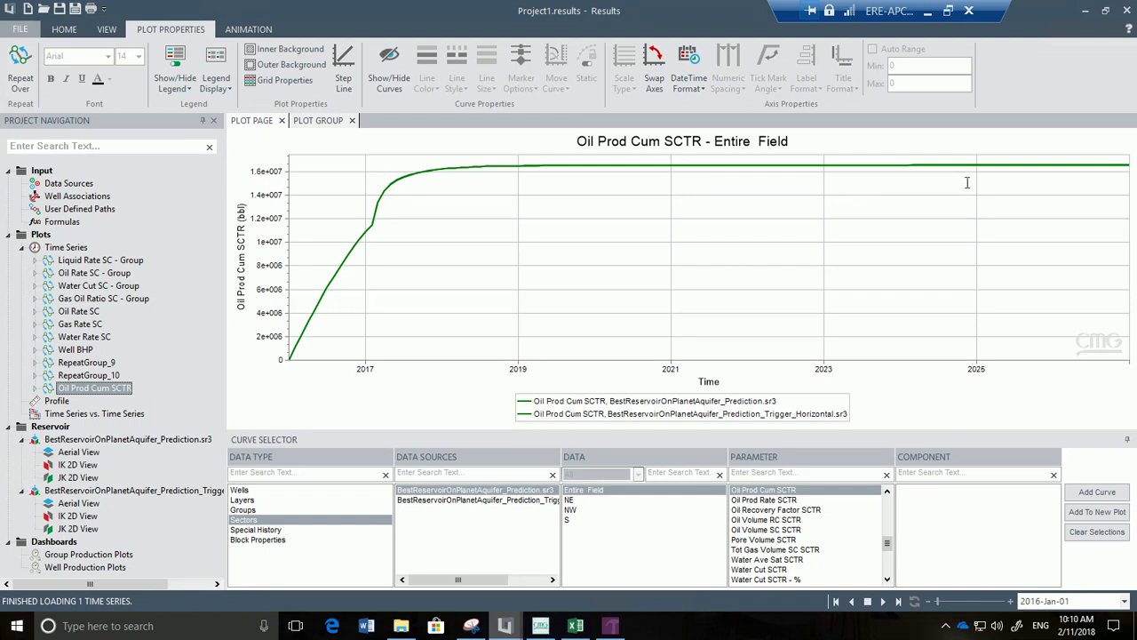
left_click_drag(924, 183, 1021, 144)
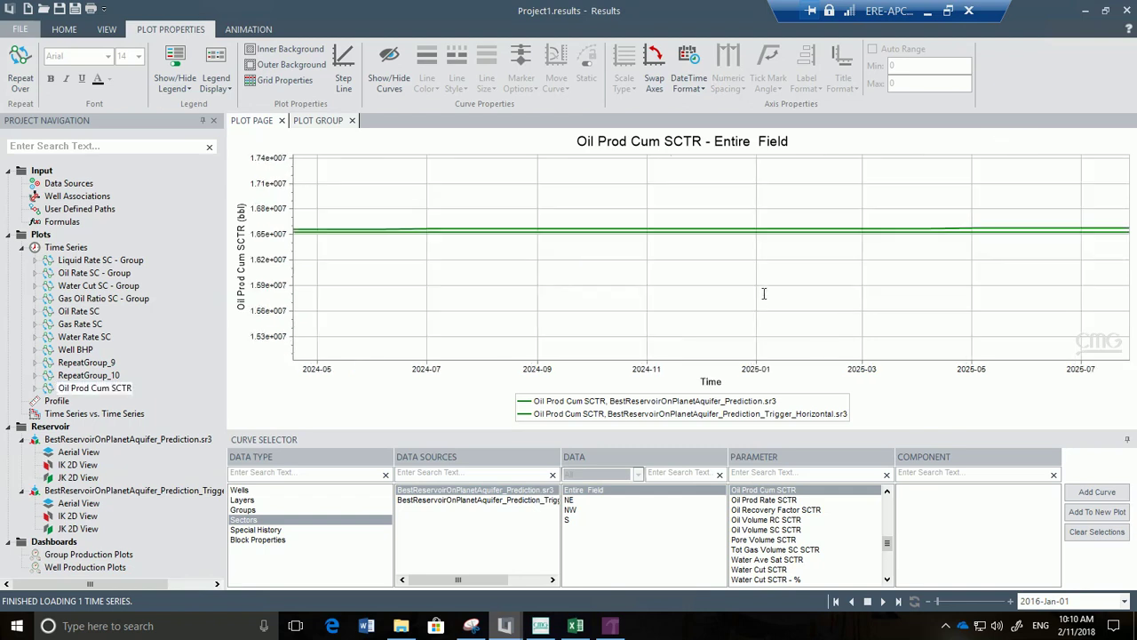
left_click_drag(763, 270, 855, 201)
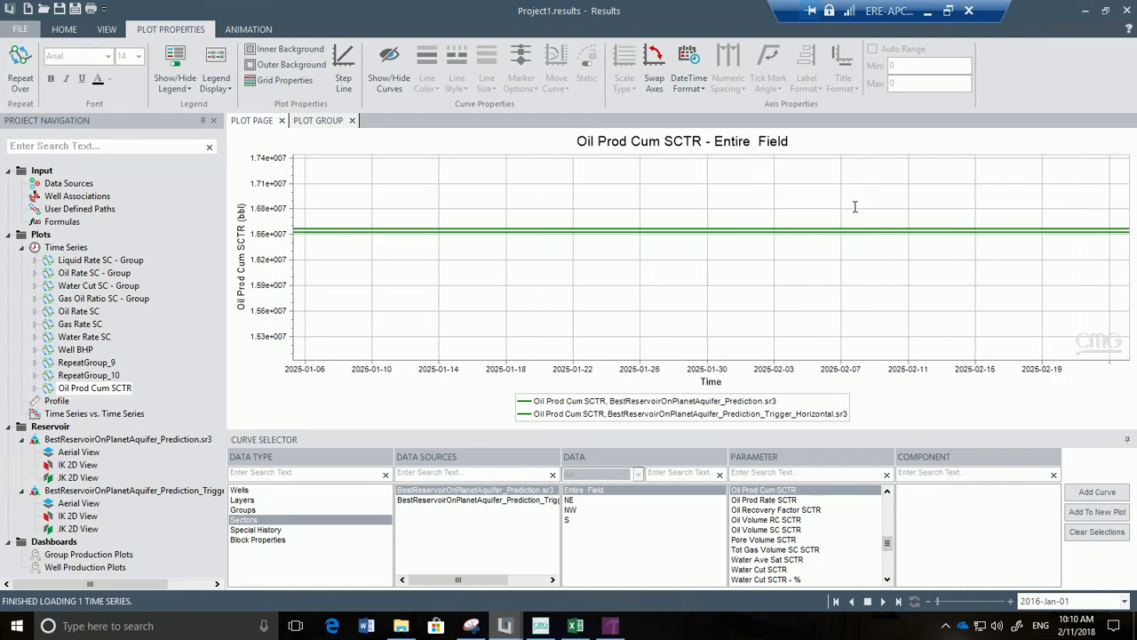
mouse_move(548, 408)
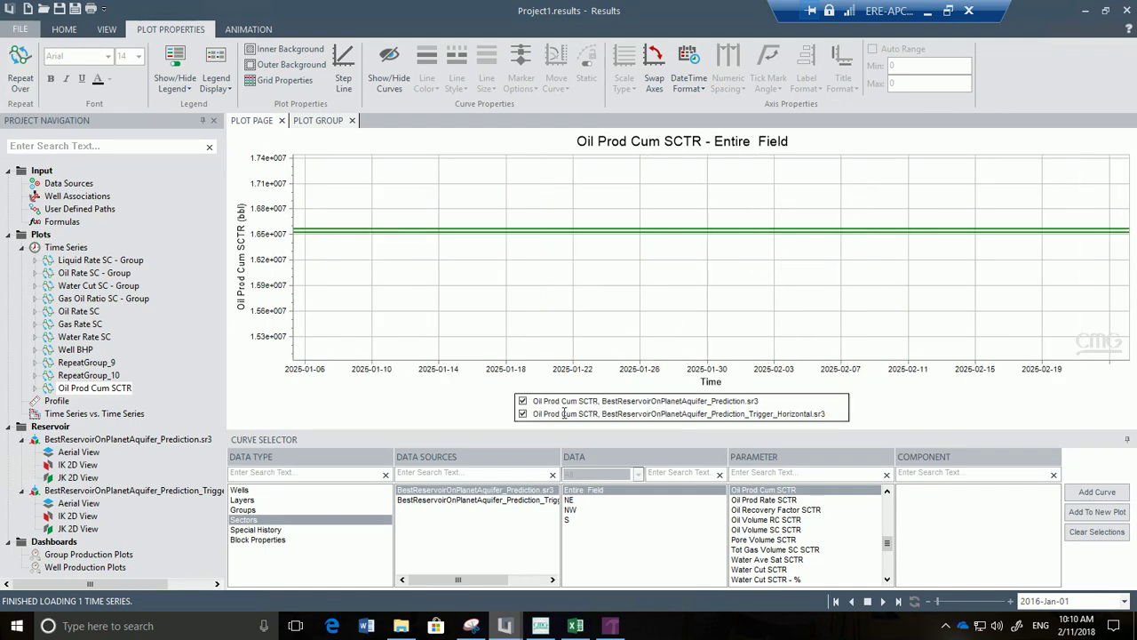
left_click(561, 413)
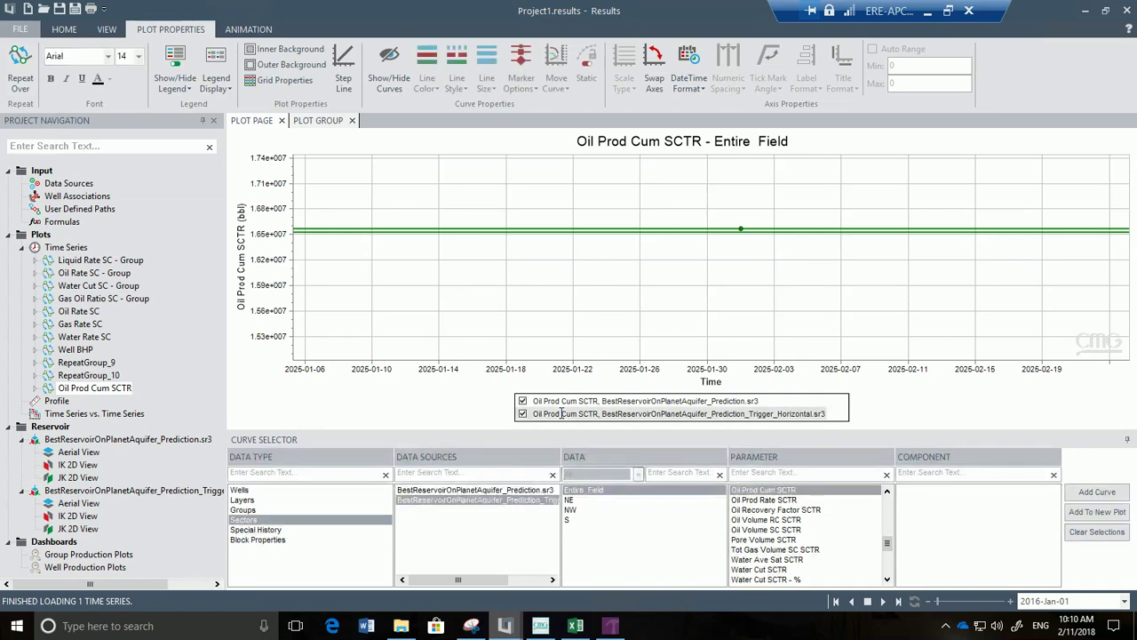
Change the selected Trigger_Horizontal curve's line colour to magenta.
left_click(457, 82)
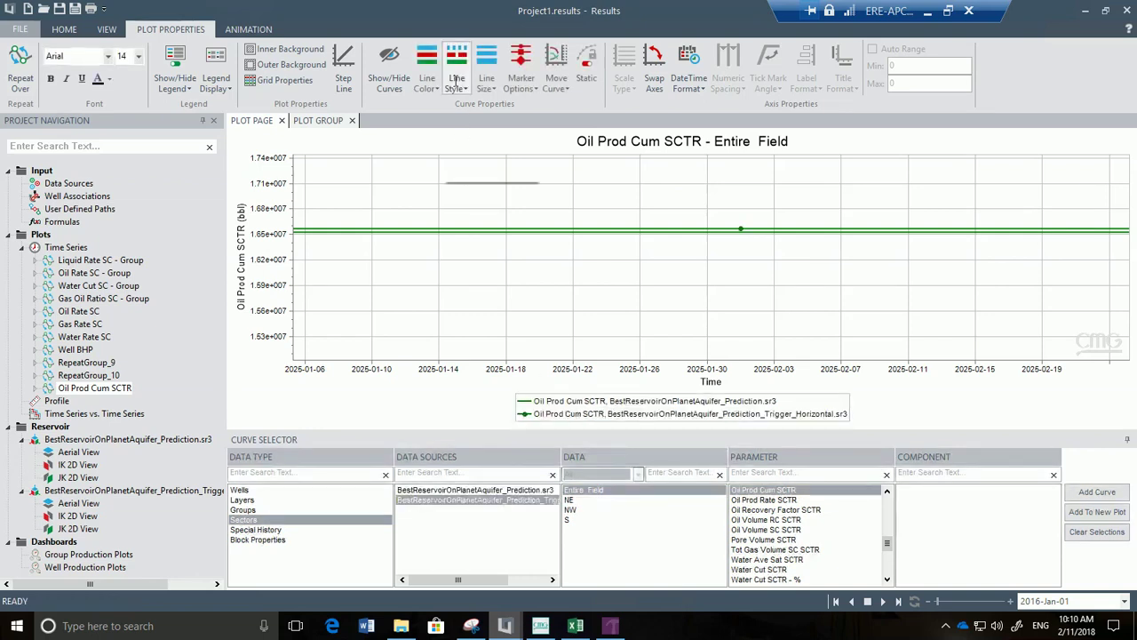
left_click(437, 82)
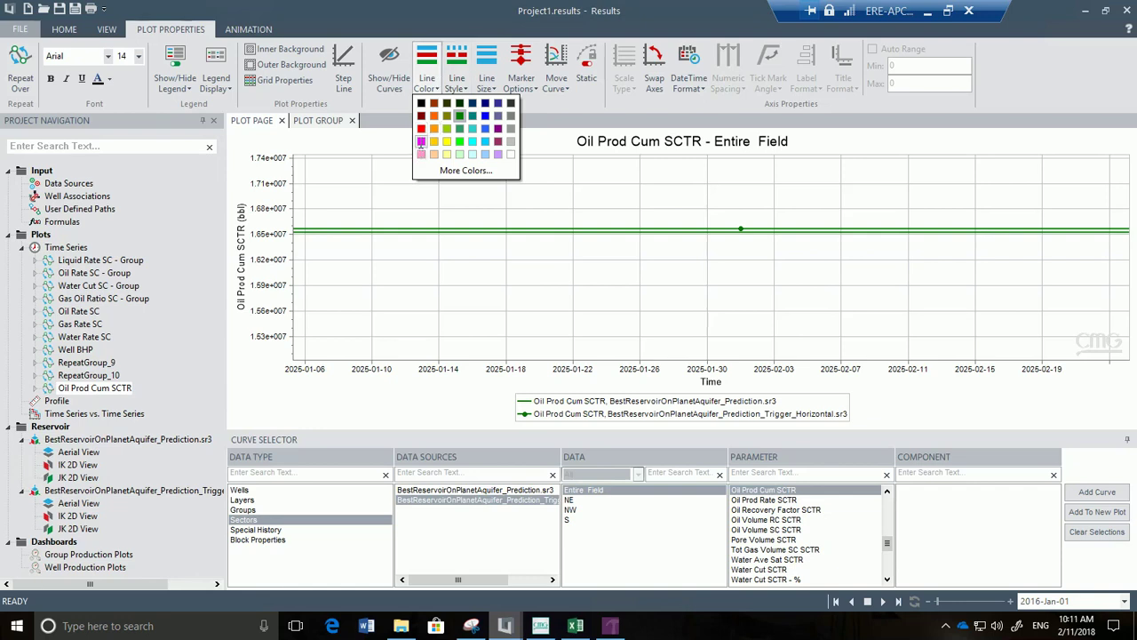
left_click(421, 142)
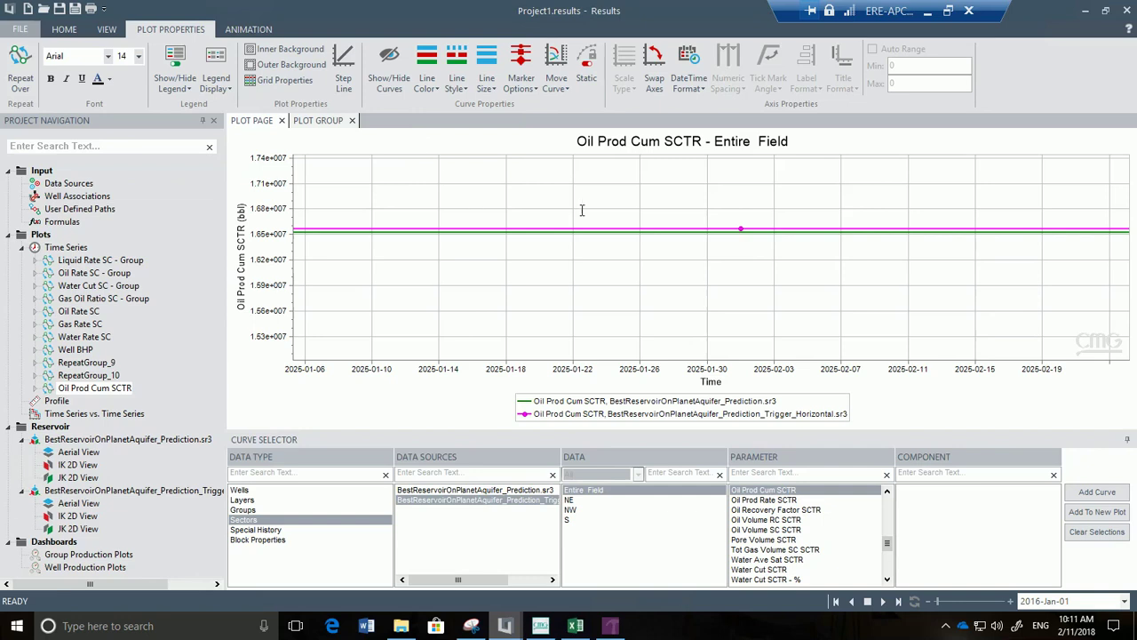